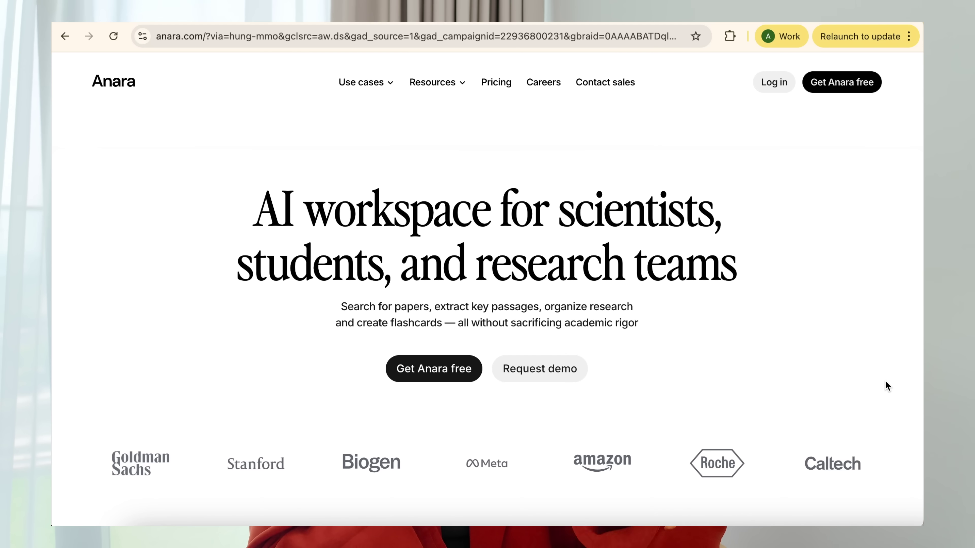
Look through the Anara landing page from the headline down to the product preview area.
scroll(885, 380, down, 3)
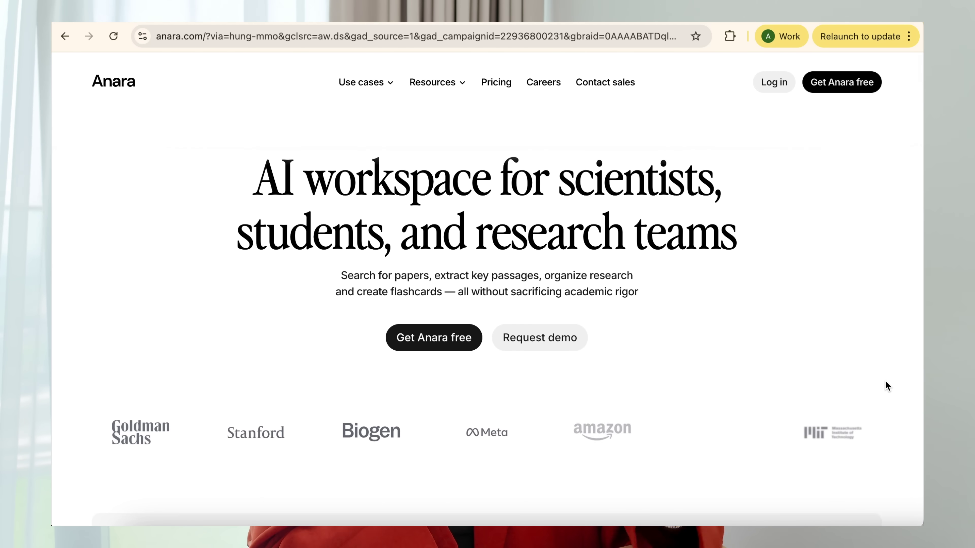
scroll(886, 382, down, 2)
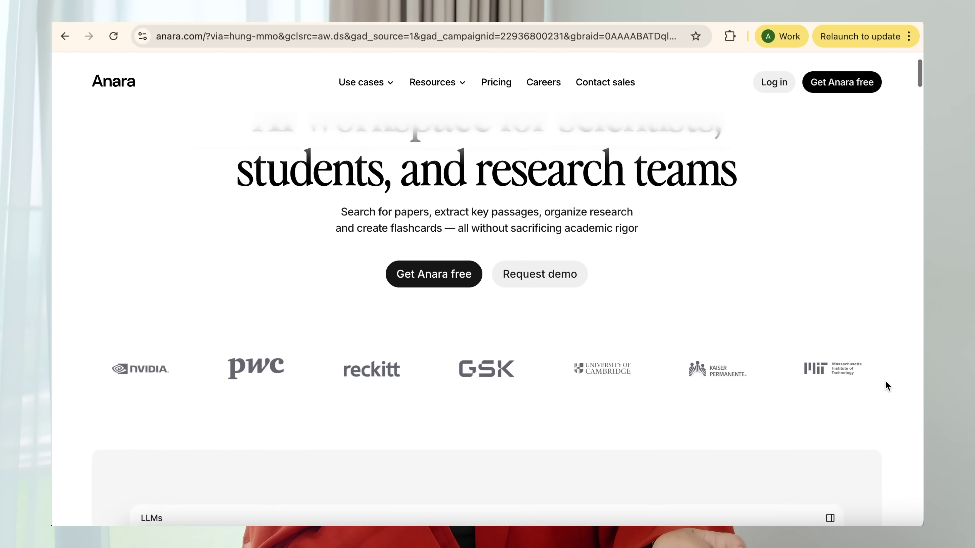
scroll(886, 382, down, 5)
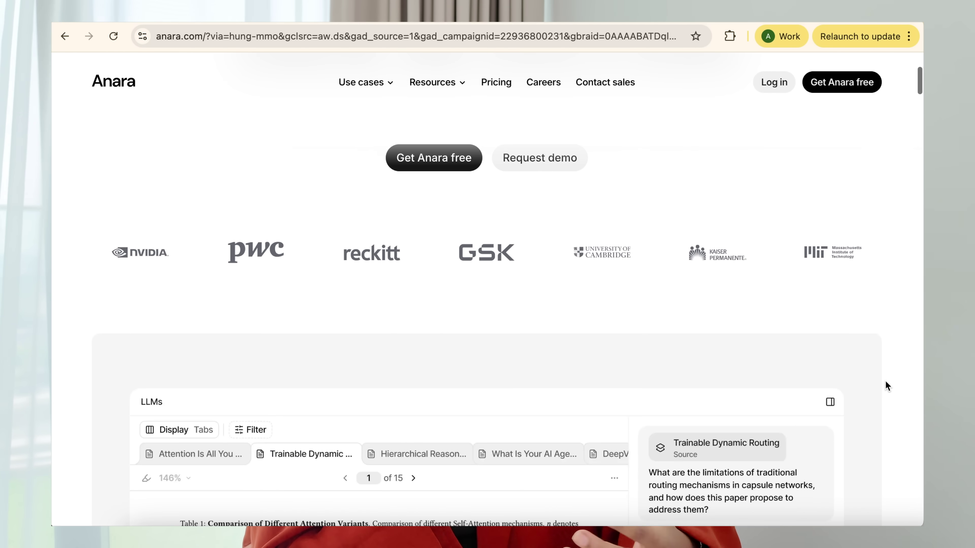
scroll(886, 381, down, 1)
scroll(885, 382, down, 4)
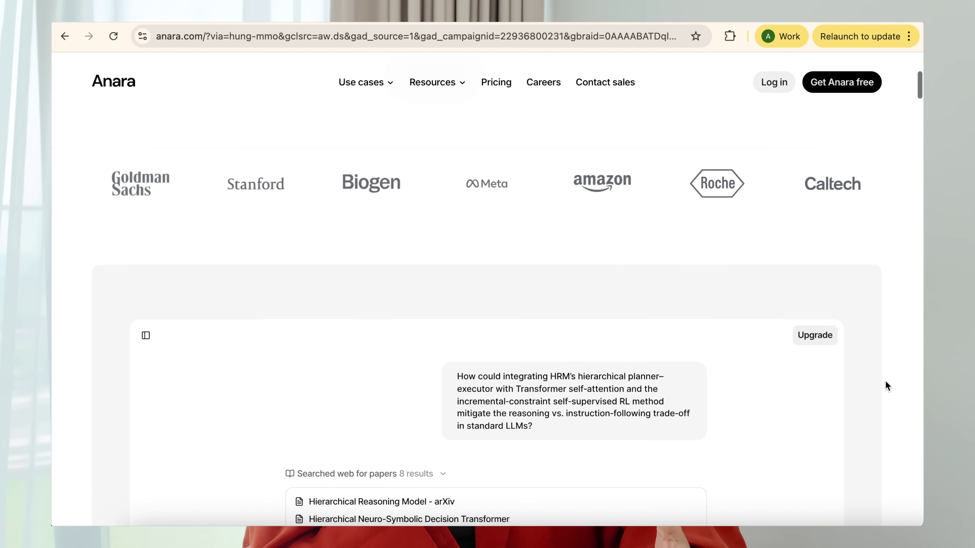
scroll(885, 380, down, 4)
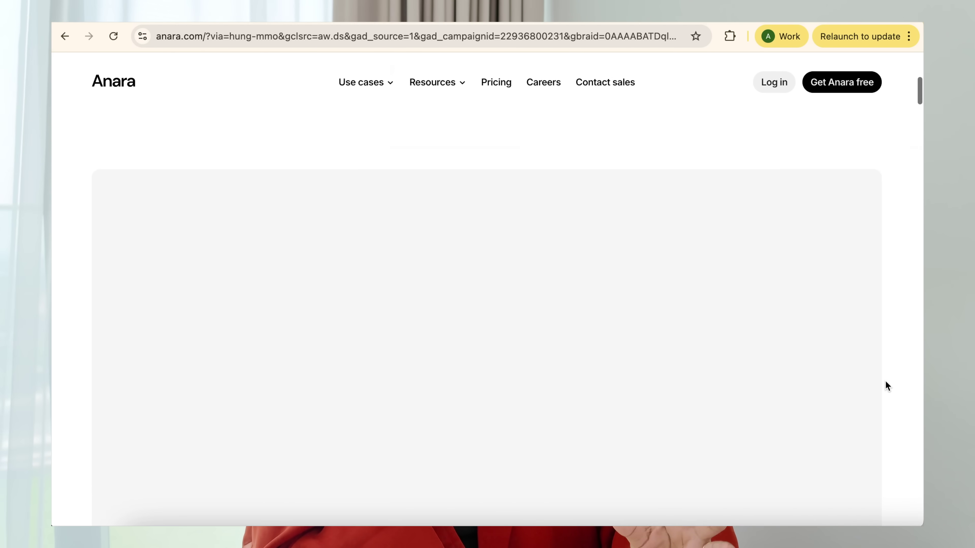
scroll(886, 382, down, 3)
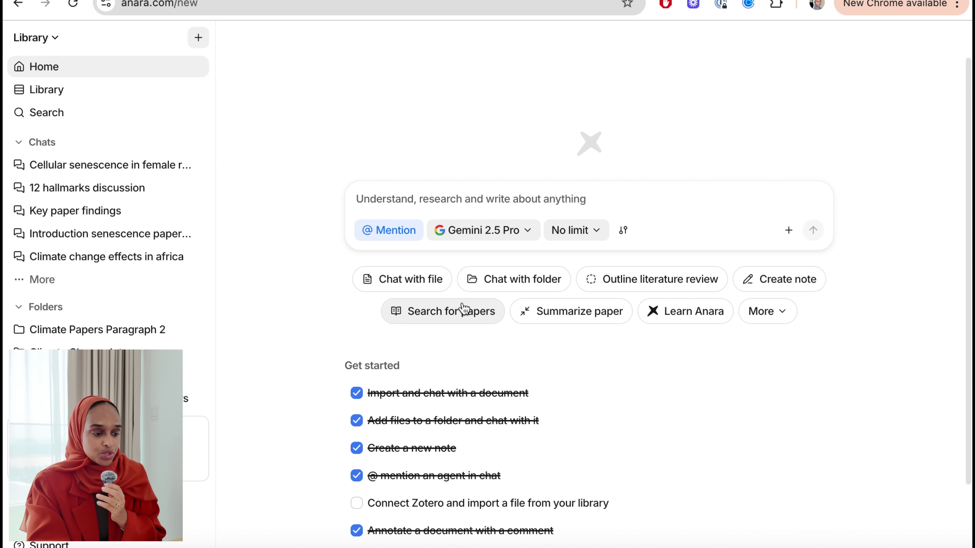
click(762, 311)
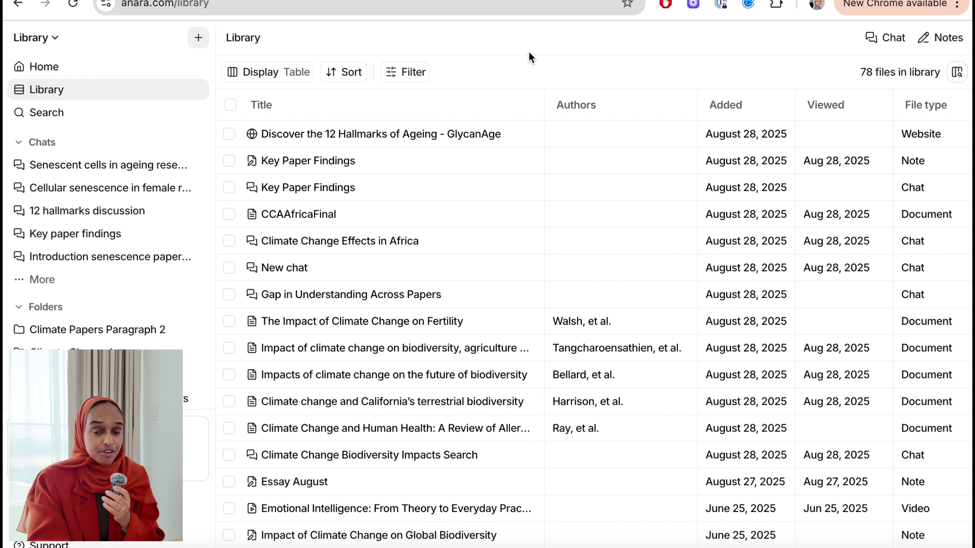
From Home, chat with the file "Impacts of climate change on the future of biodiversity", asking "summarise this paper and its key findings".
click(78, 71)
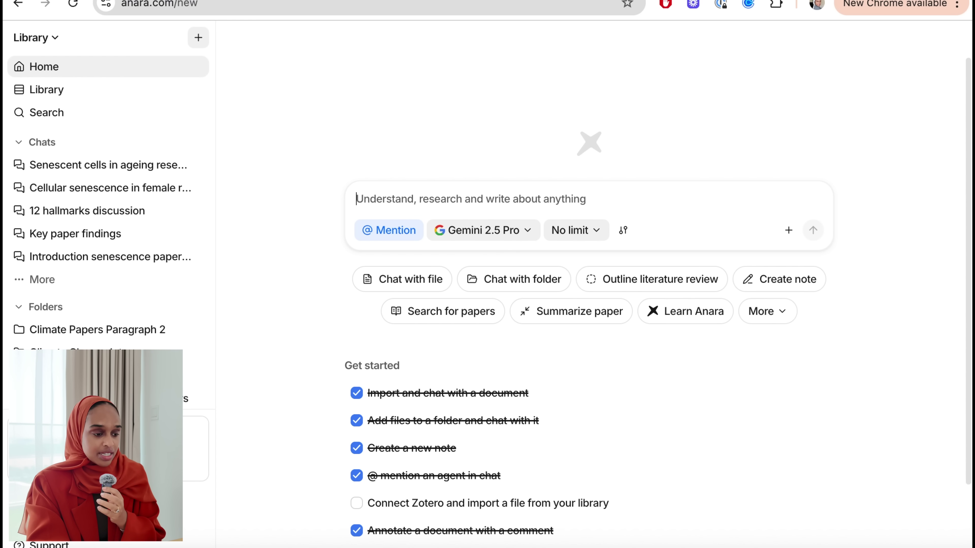
click(423, 279)
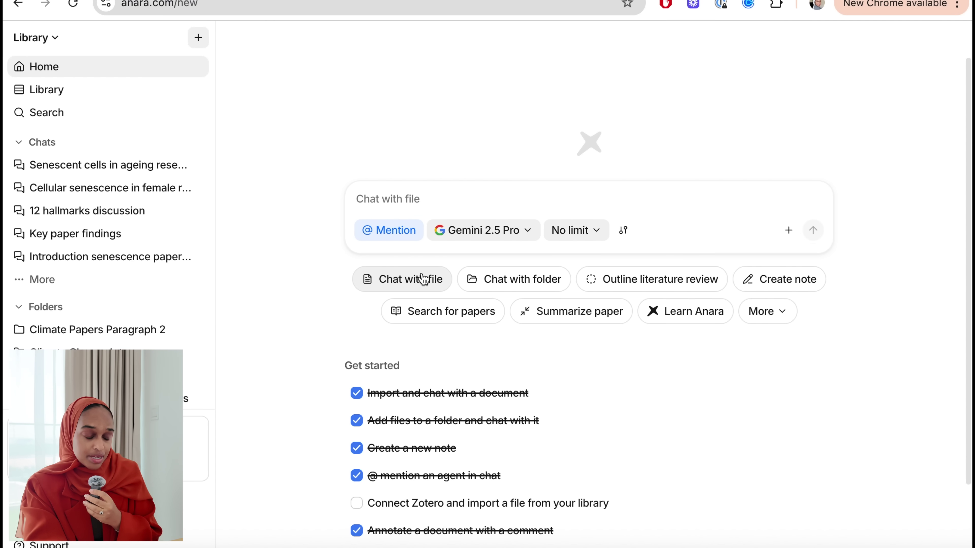
scroll(469, 323, down, 3)
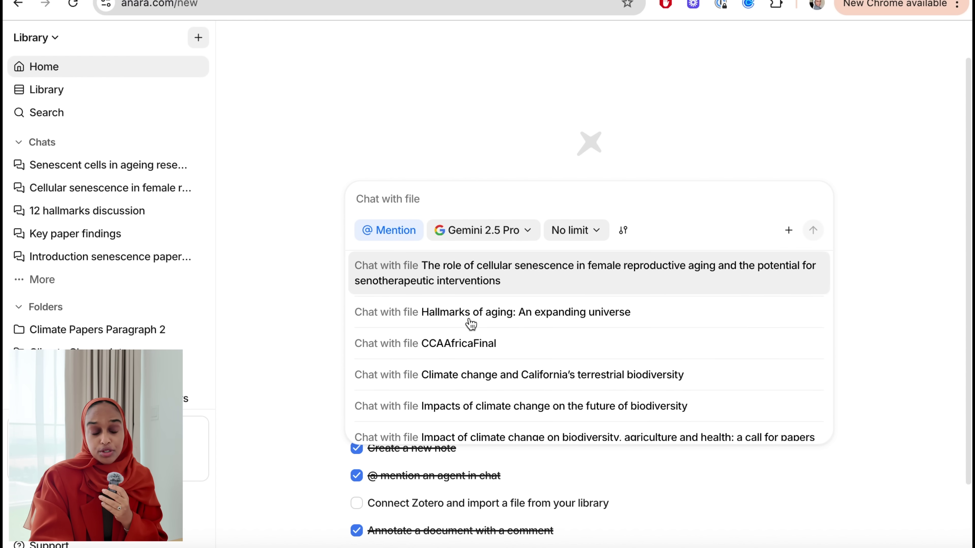
scroll(470, 324, down, 1)
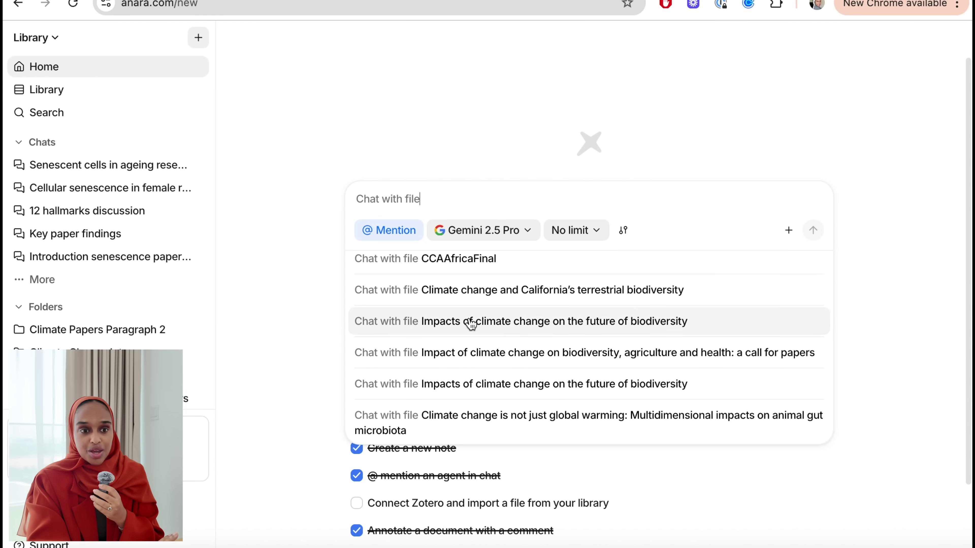
click(498, 326)
text(summarise this paper and its key findings)
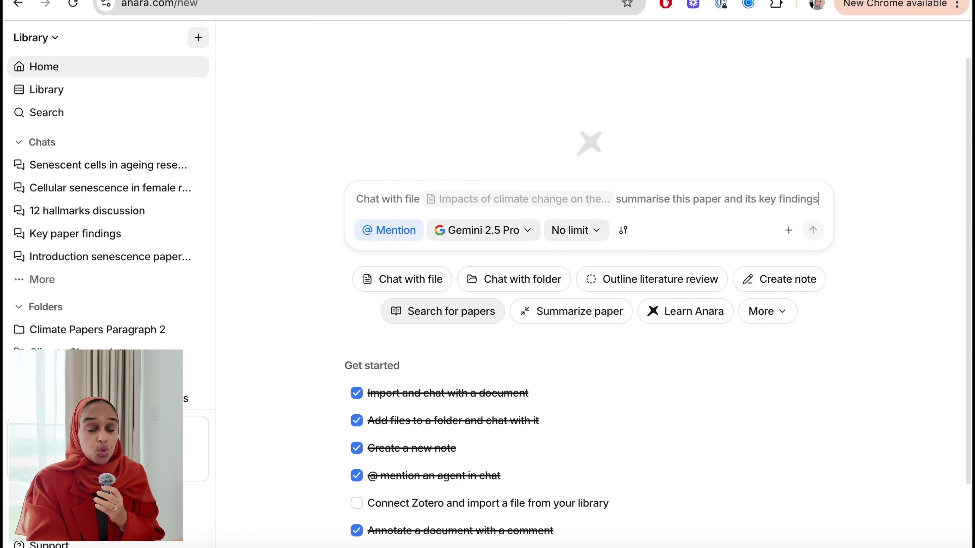
key(Return)
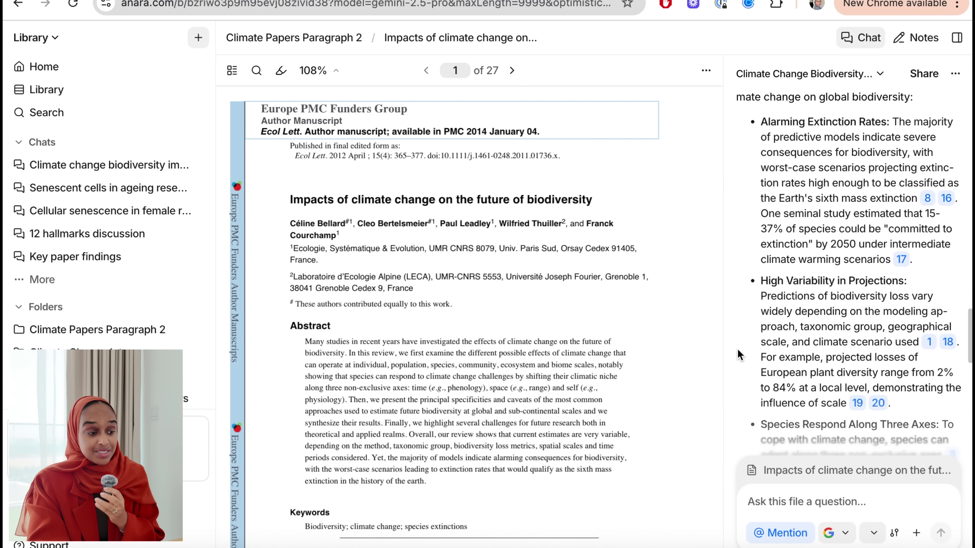
Widen the chat pane beside the paper, and collapse and reopen the reasoning details of the keyword reply.
drag(723, 308, 520, 331)
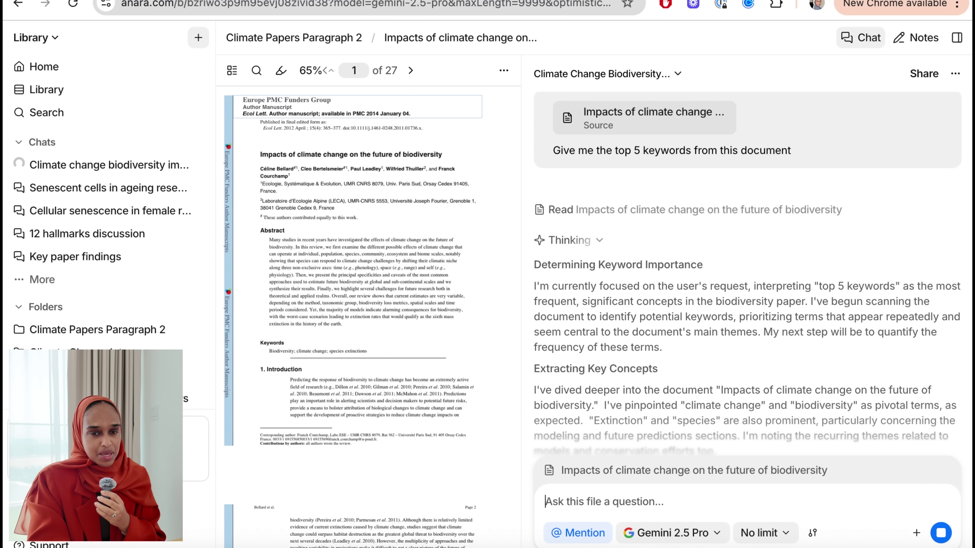
click(600, 244)
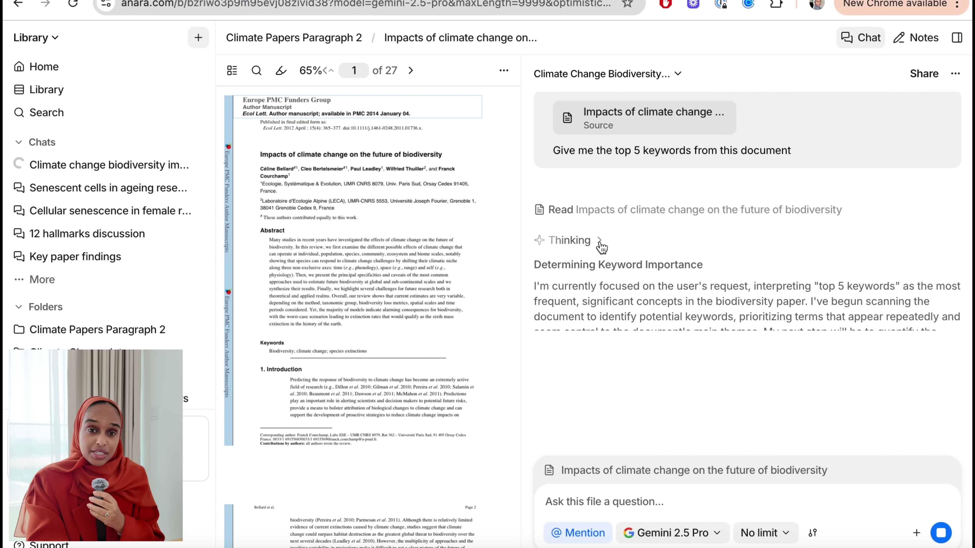
click(600, 244)
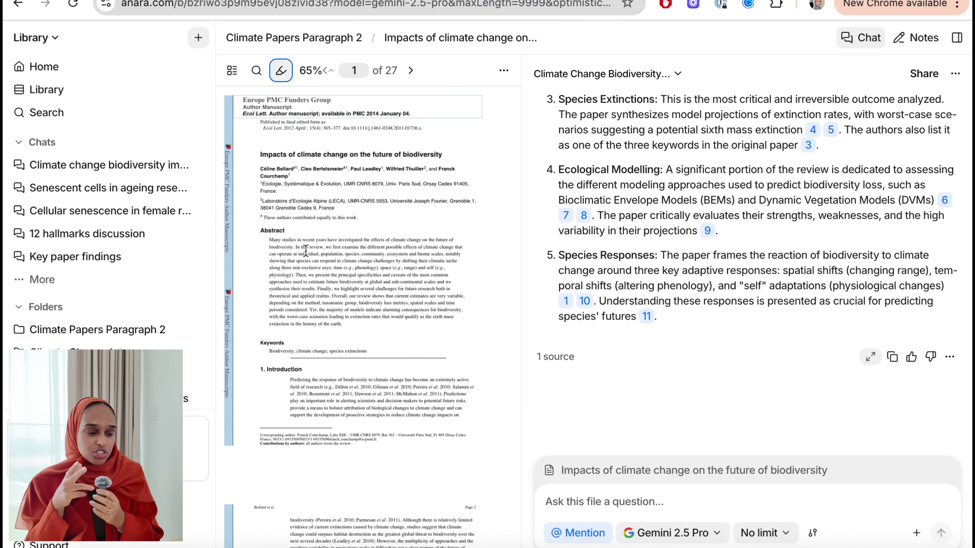
Highlight the abstract sentence beginning "In this review, we first examine" and attach the comment "summary of key findings" to it.
drag(296, 247, 295, 272)
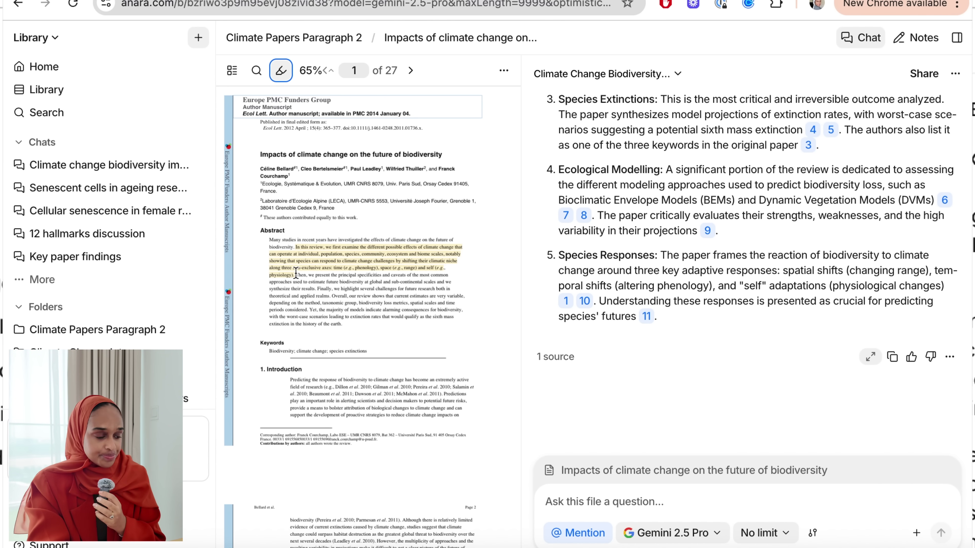
click(295, 271)
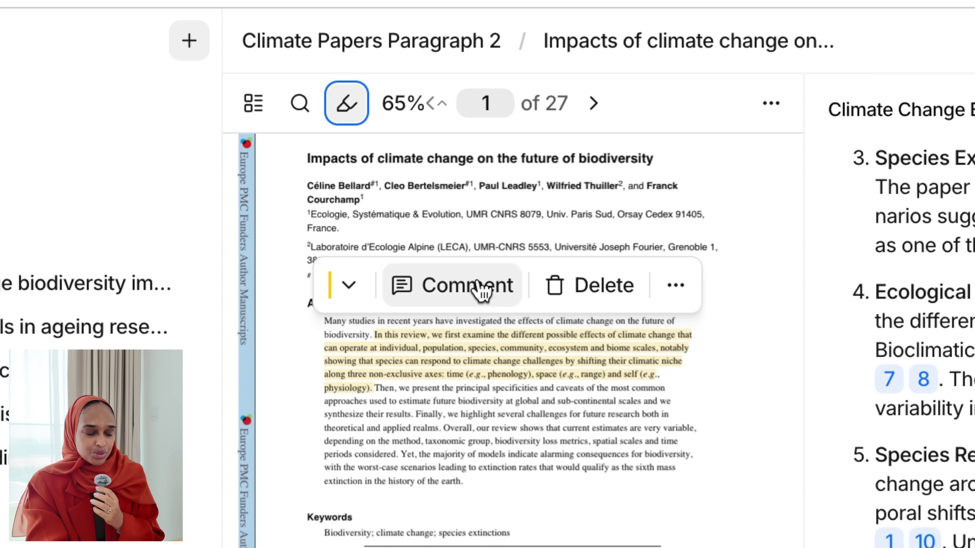
click(478, 286)
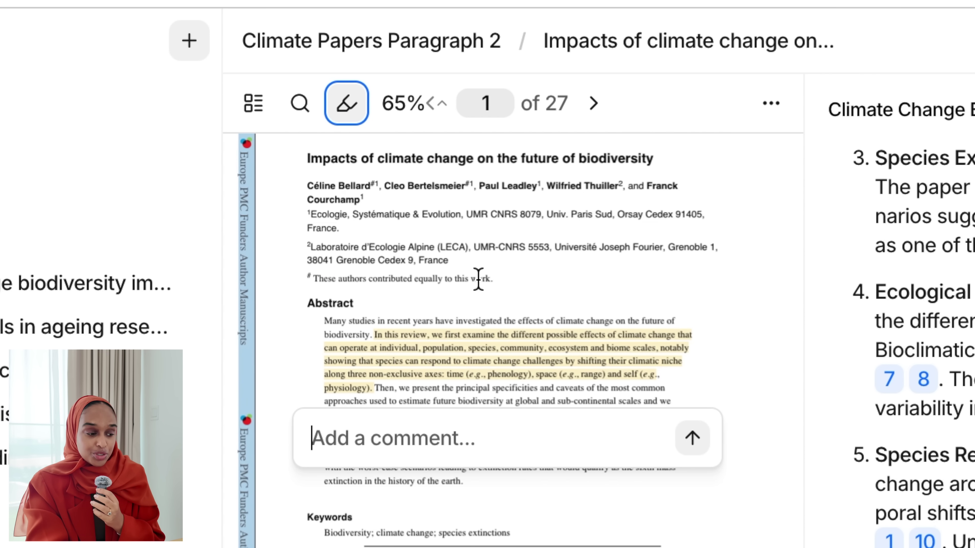
text(summary of key findings)
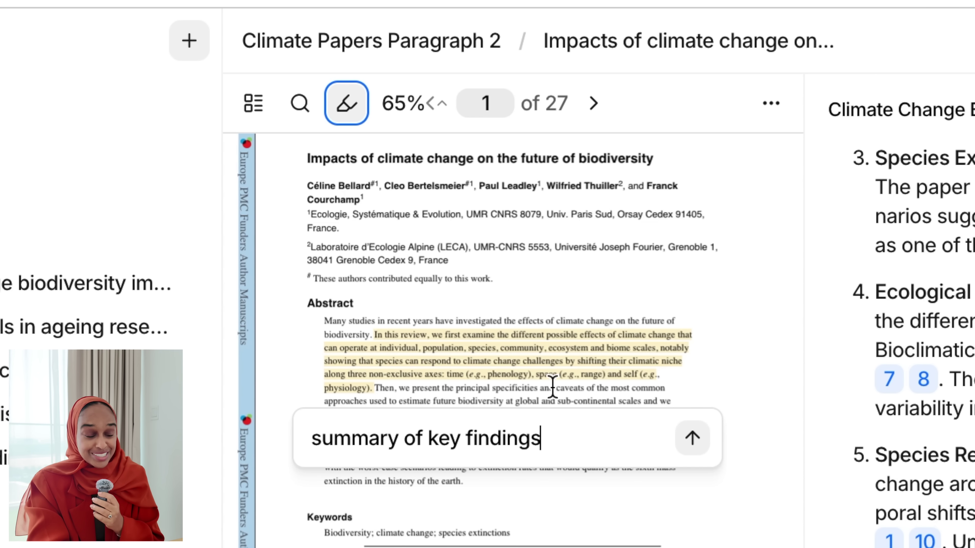
click(692, 450)
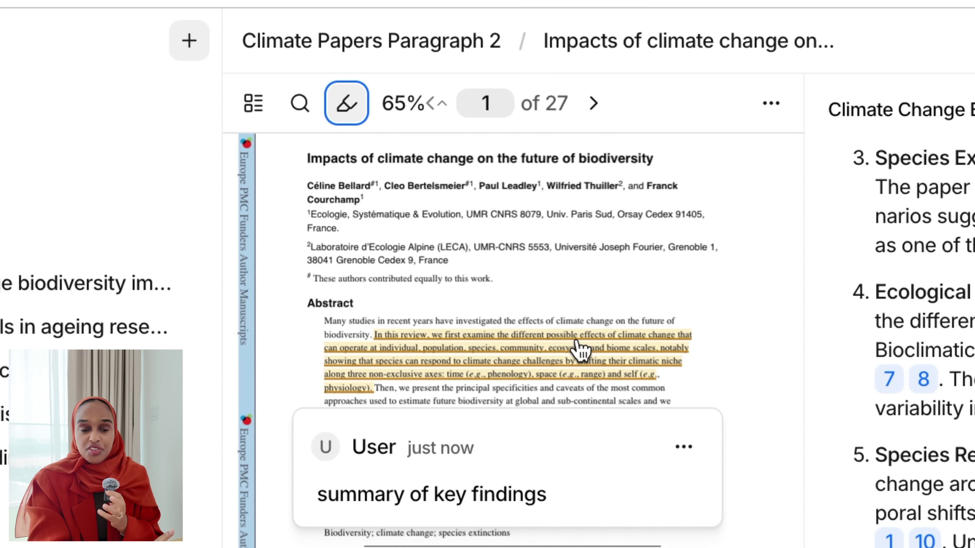
mouse_move(603, 361)
scroll(604, 387, up, 3)
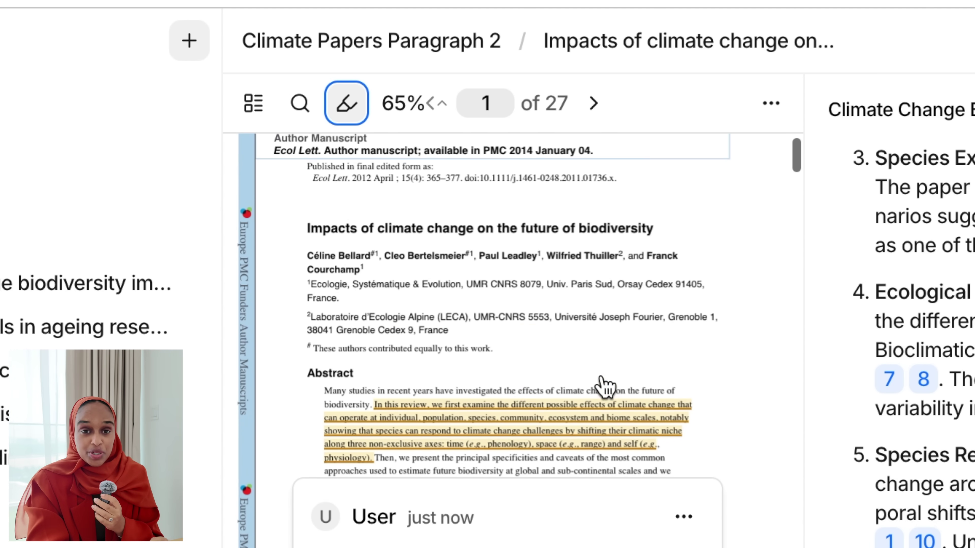
scroll(605, 386, down, 5)
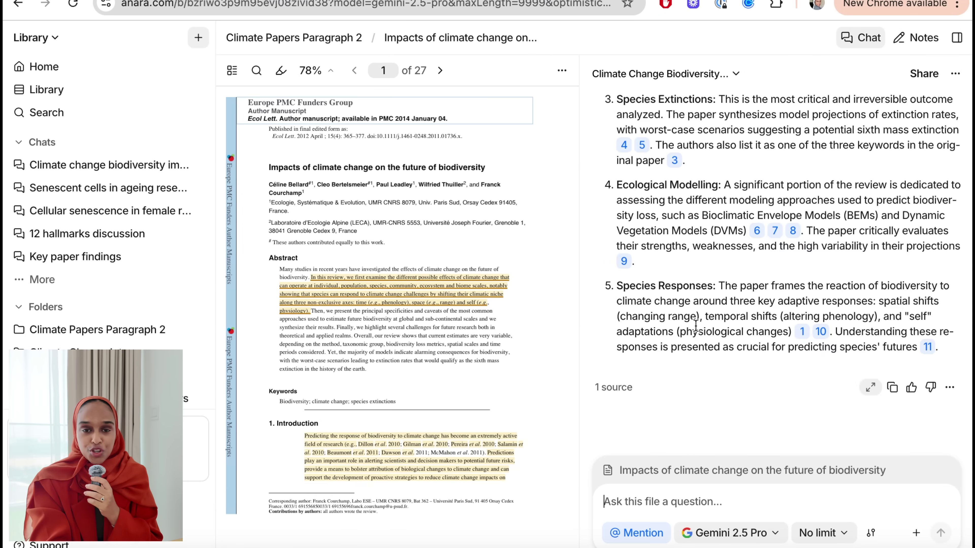
Ask "What is the difference between the methodology used here and the one in the paper?", mentioning the "Vulnerability to climate change ..." file before "paper".
scroll(695, 326, up, 4)
scroll(695, 326, down, 5)
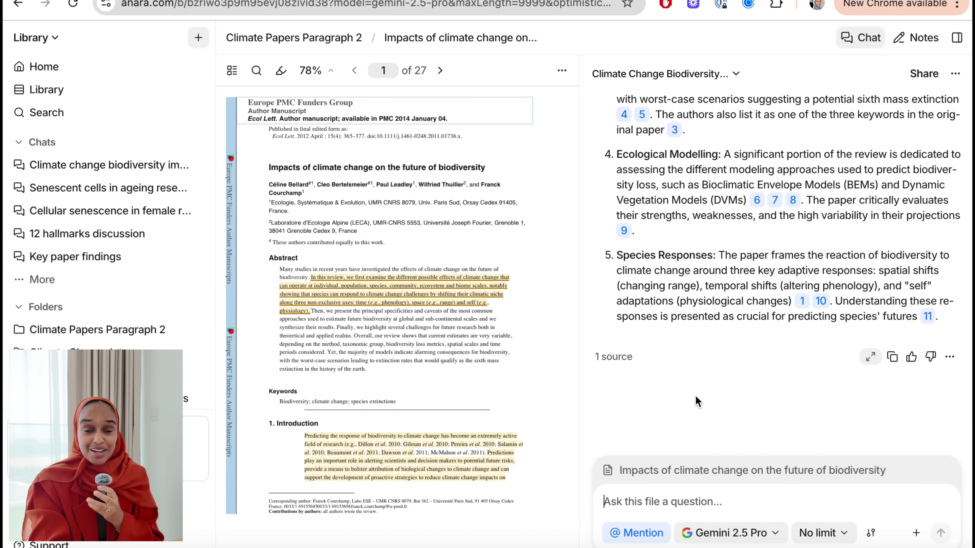
text(What is the difference between the methodology used here and the one in the)
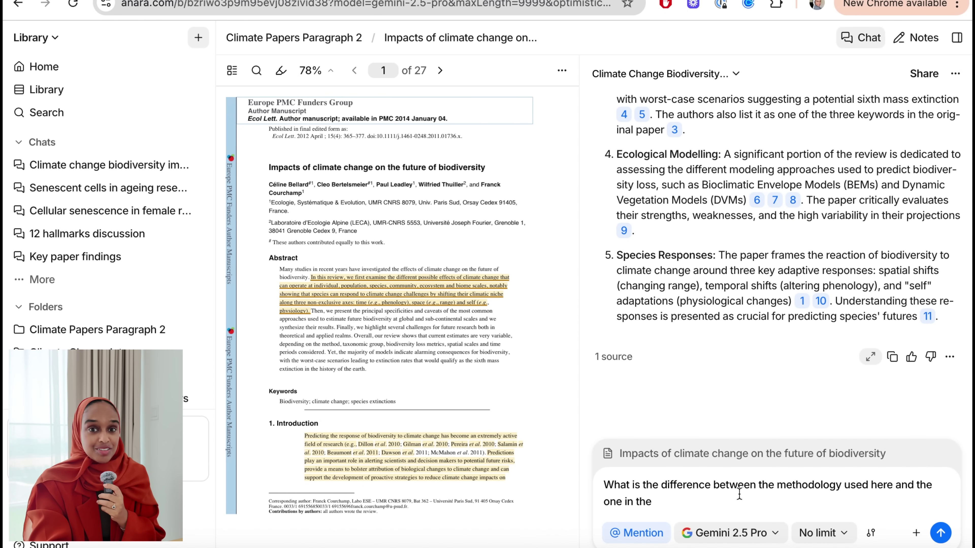
text( @cl)
text(im)
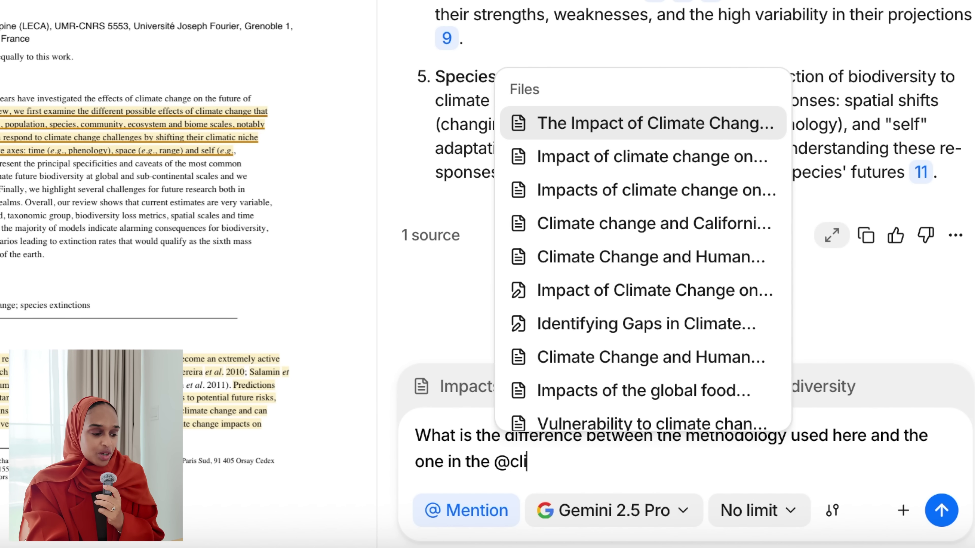
scroll(687, 244, down, 5)
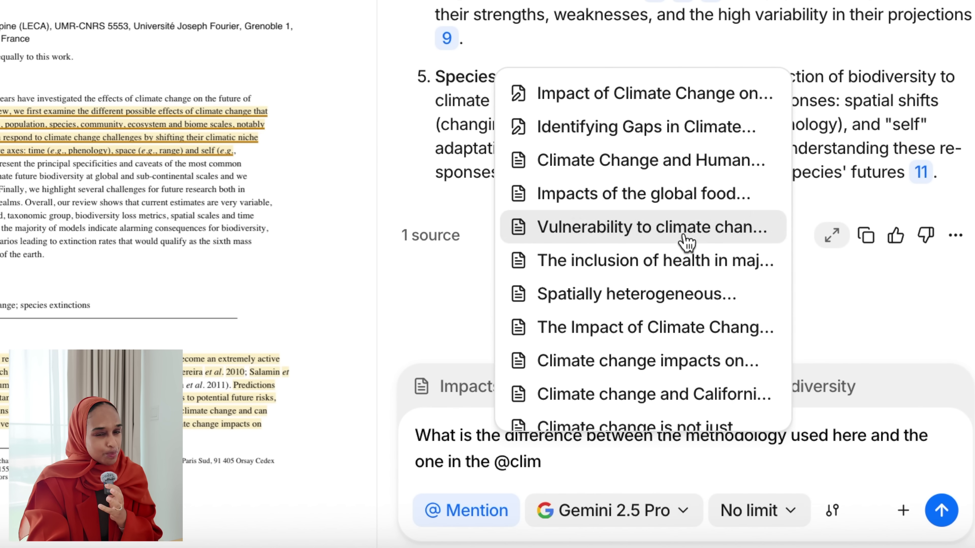
click(687, 235)
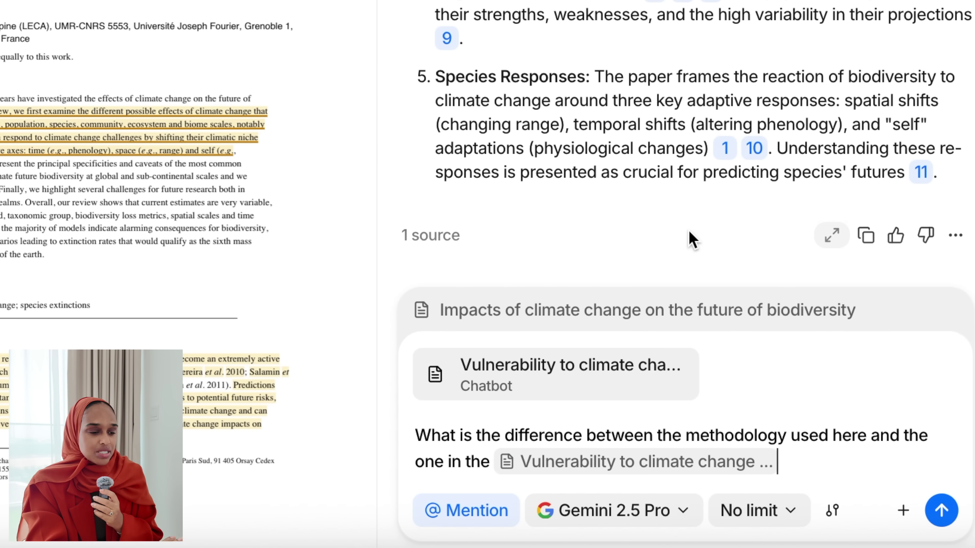
text(paper)
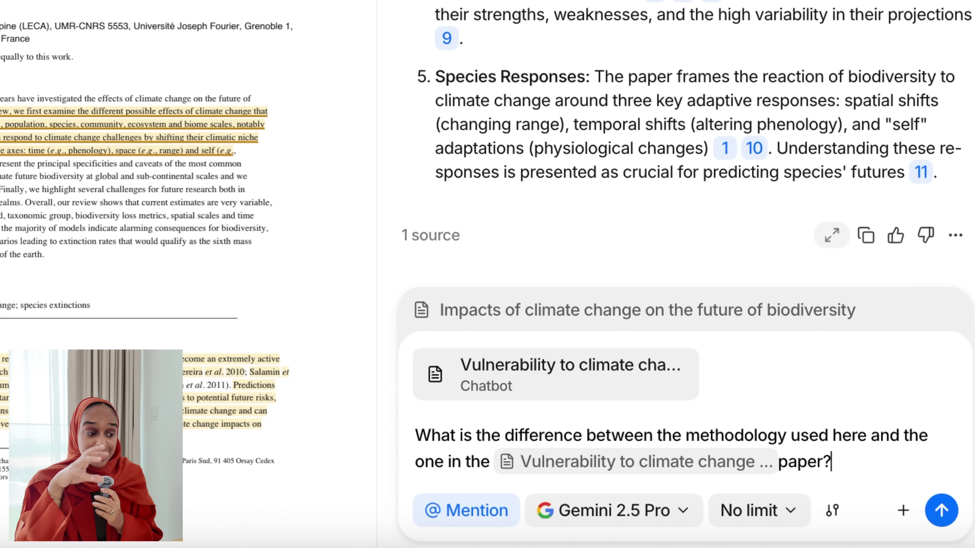
text(?)
key(Return)
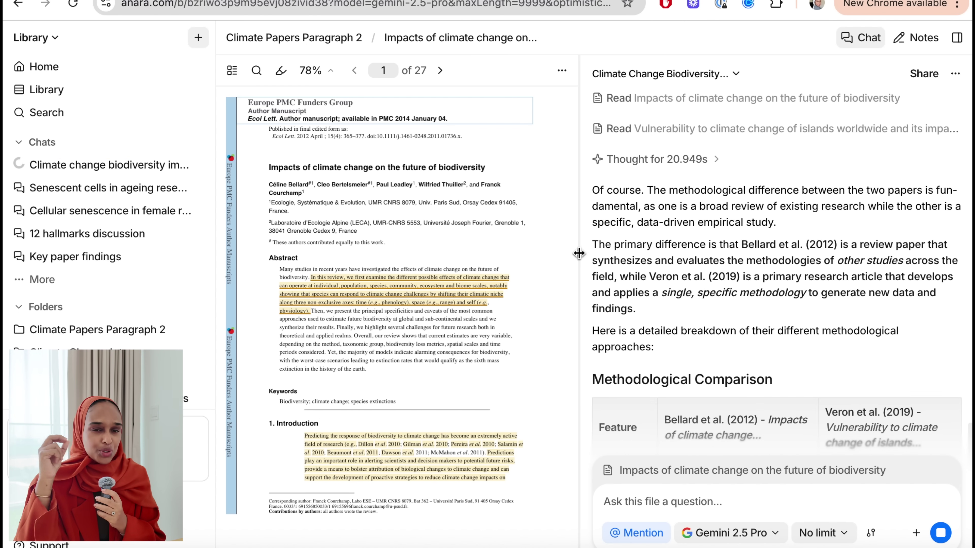
Widen the chat pane and read the reply's methodology comparison, marking the statements about the 2012 review and the 2019 research article.
drag(578, 254, 491, 263)
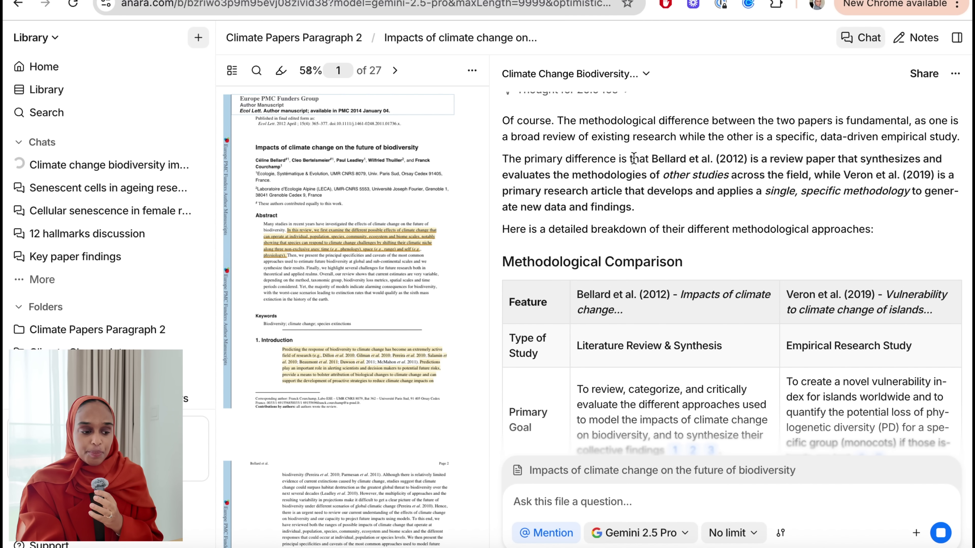
drag(652, 158, 841, 158)
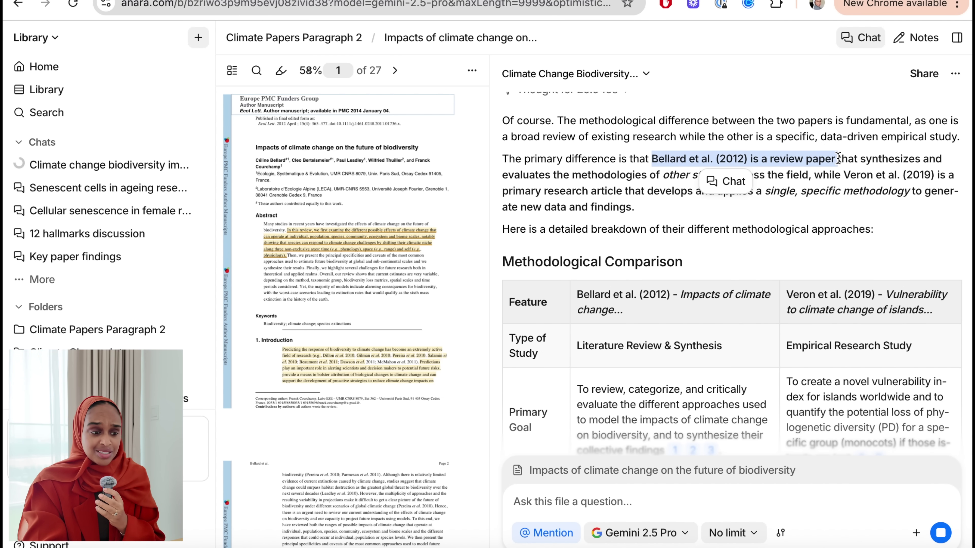
click(883, 154)
drag(844, 175, 837, 191)
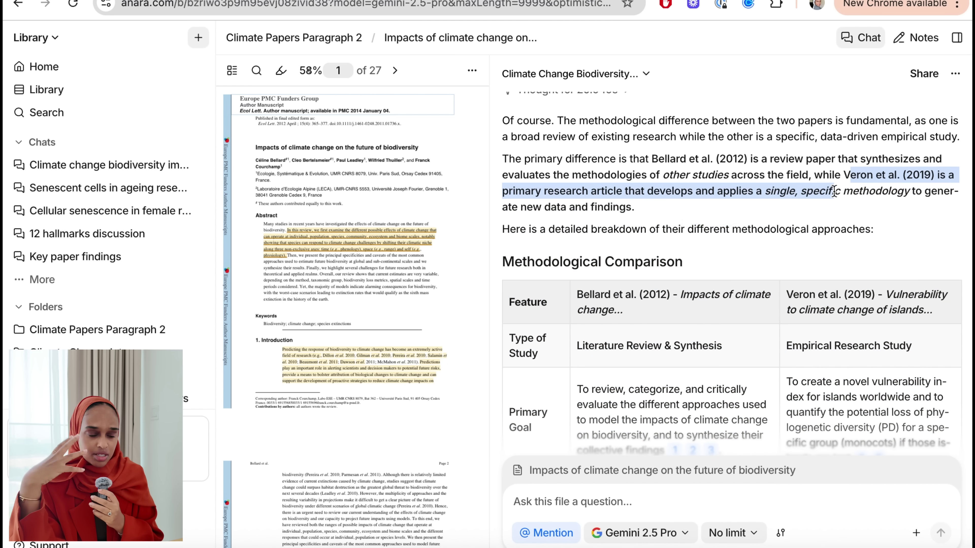
click(888, 178)
scroll(888, 178, down, 3)
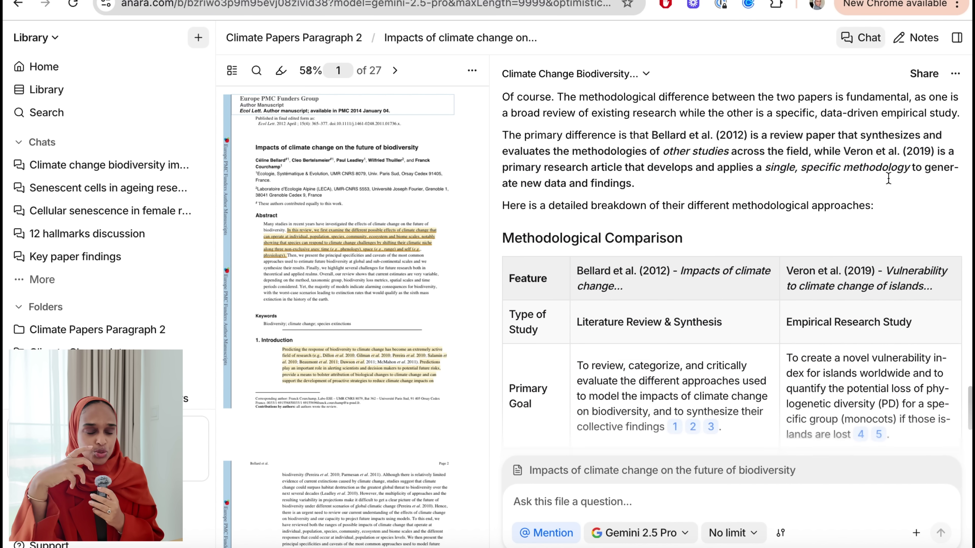
scroll(888, 180, down, 1)
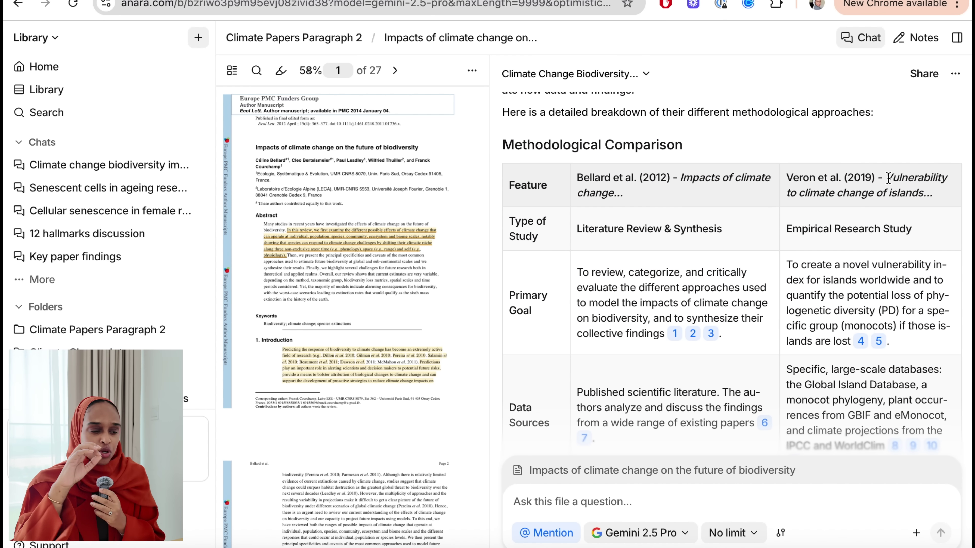
Read the reply's methodological comparison table and the in-depth explanations of the 2012 review and the 2019 study.
scroll(888, 179, down, 2)
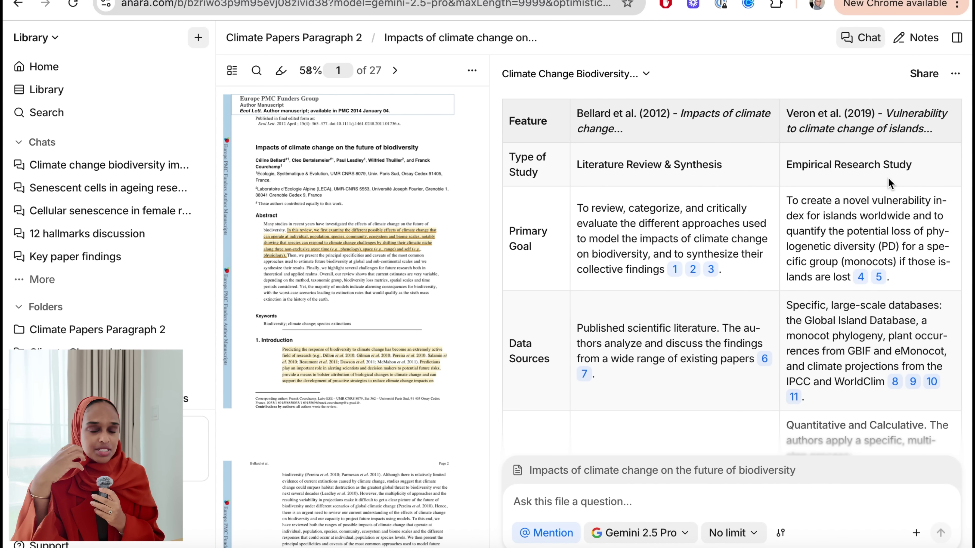
scroll(888, 182, down, 9)
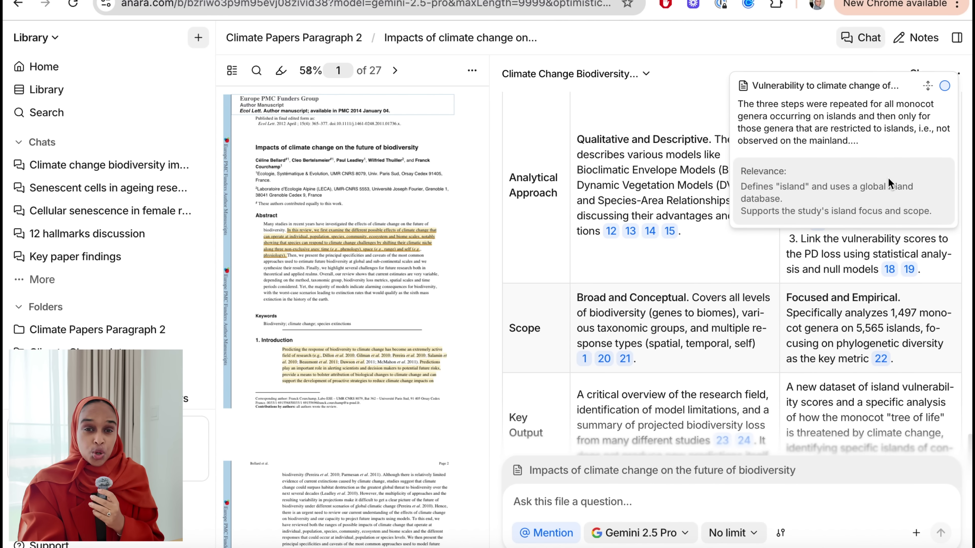
scroll(760, 343, down, 4)
scroll(760, 344, down, 5)
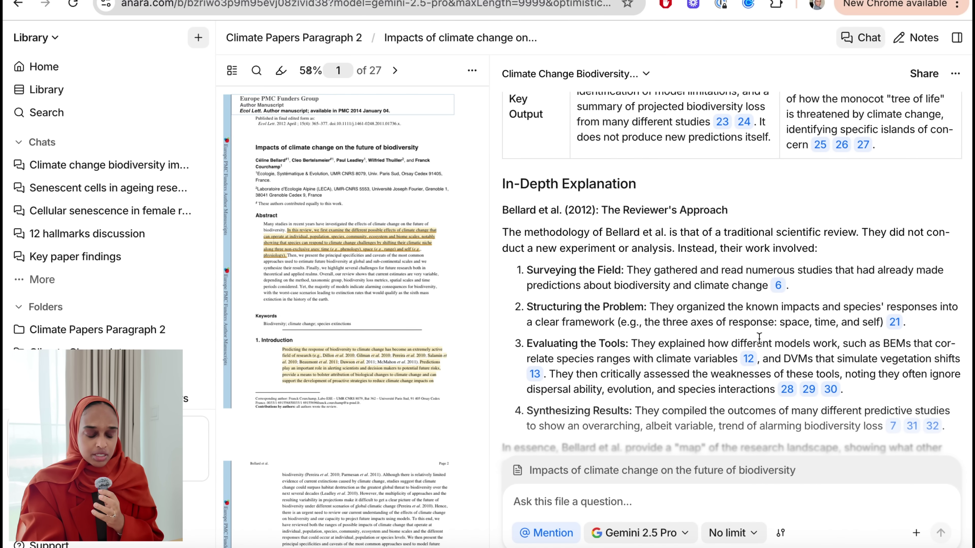
scroll(759, 338, down, 1)
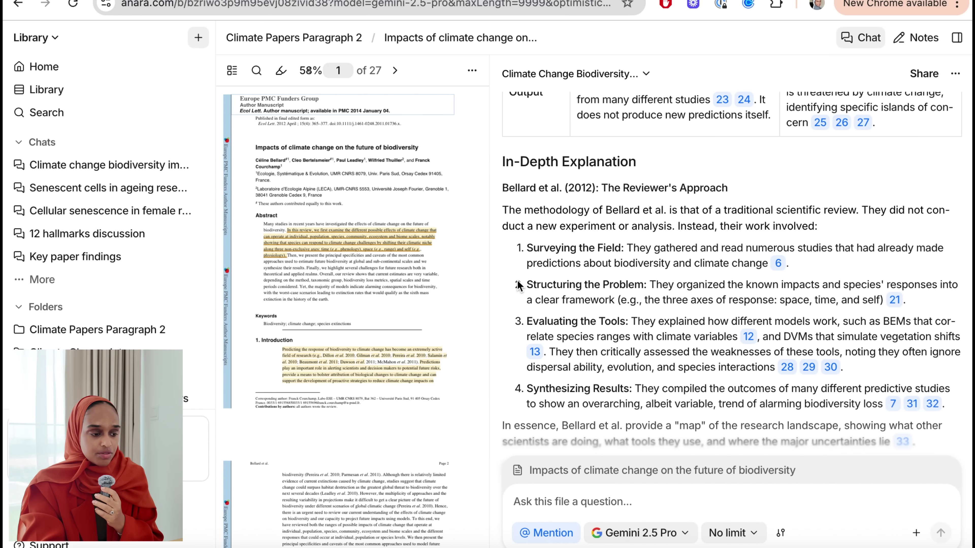
scroll(517, 284, down, 2)
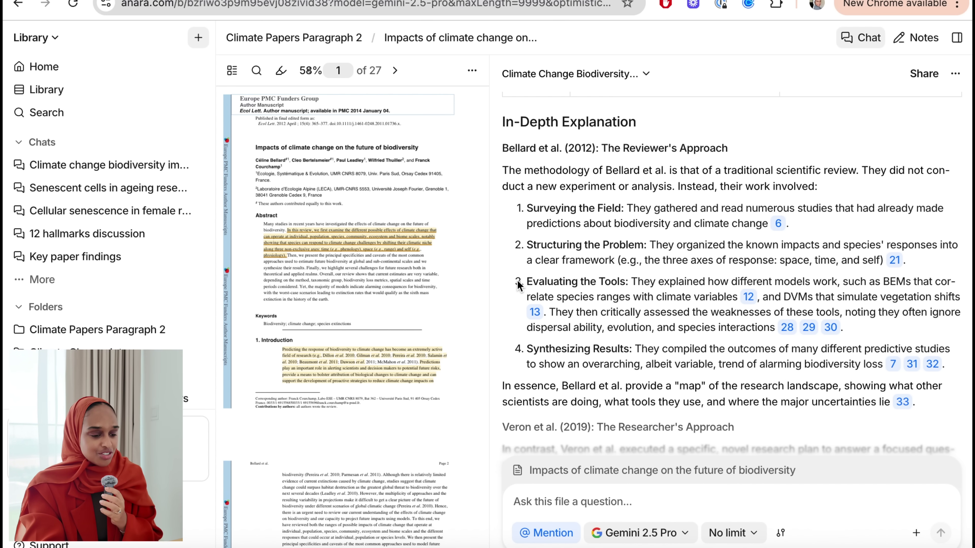
scroll(517, 280, down, 3)
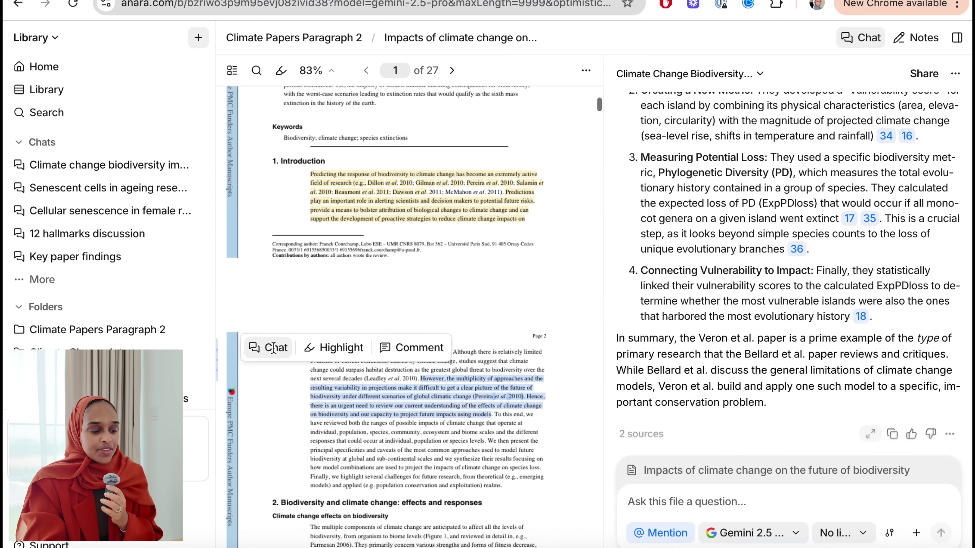
Send the selected page 2 passage beginning "However, the multiplicity of approaches" to the chat, asking "Explain how this interferes with climate change and the environmental impact".
click(273, 347)
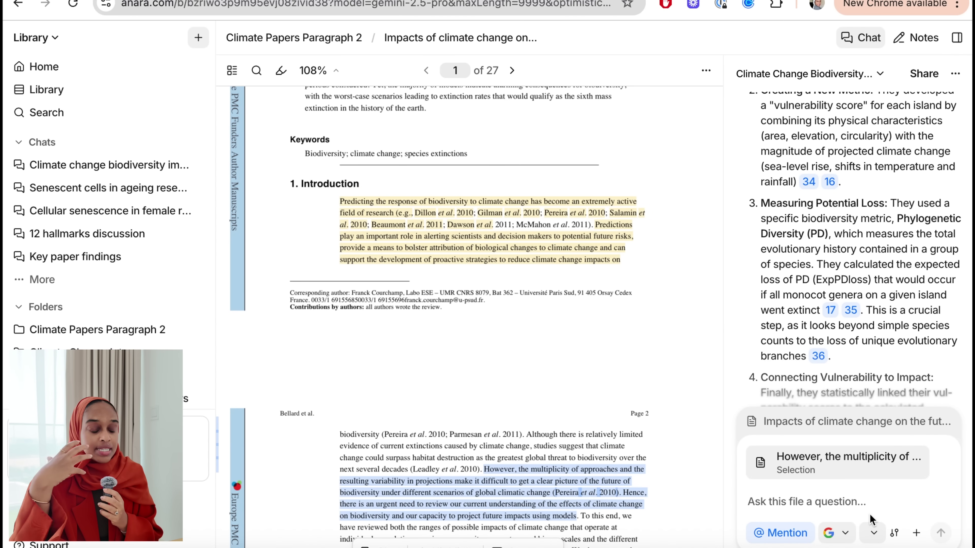
click(879, 502)
text(Explain how this interferes ith)
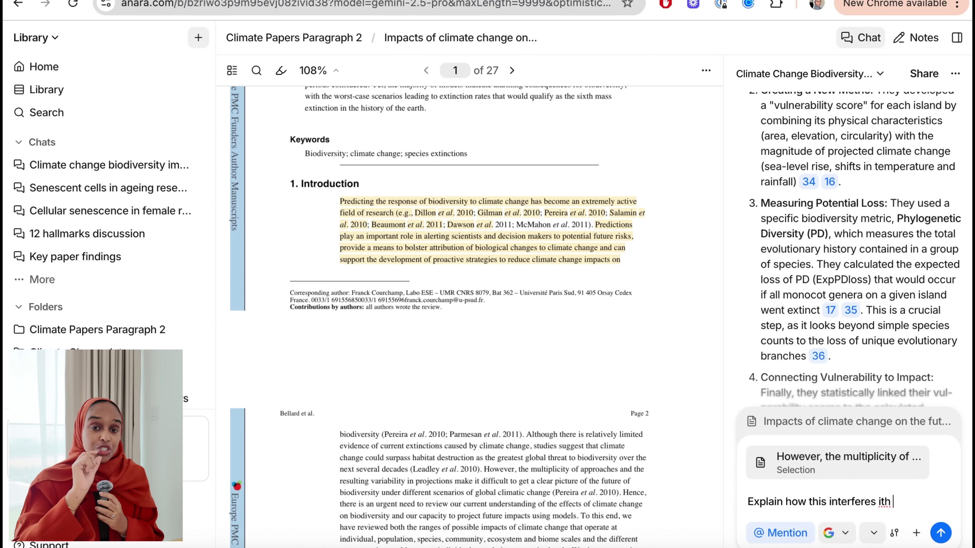
key(BackSpace)
key(BackSpace)
key(BackSpace)
key(BackSpace)
text(with climate change and)
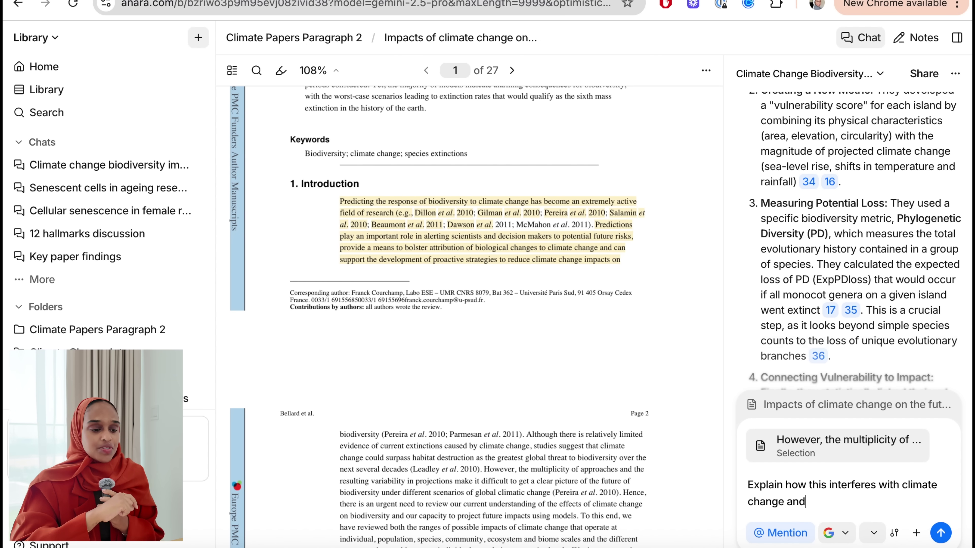
text( the enviro)
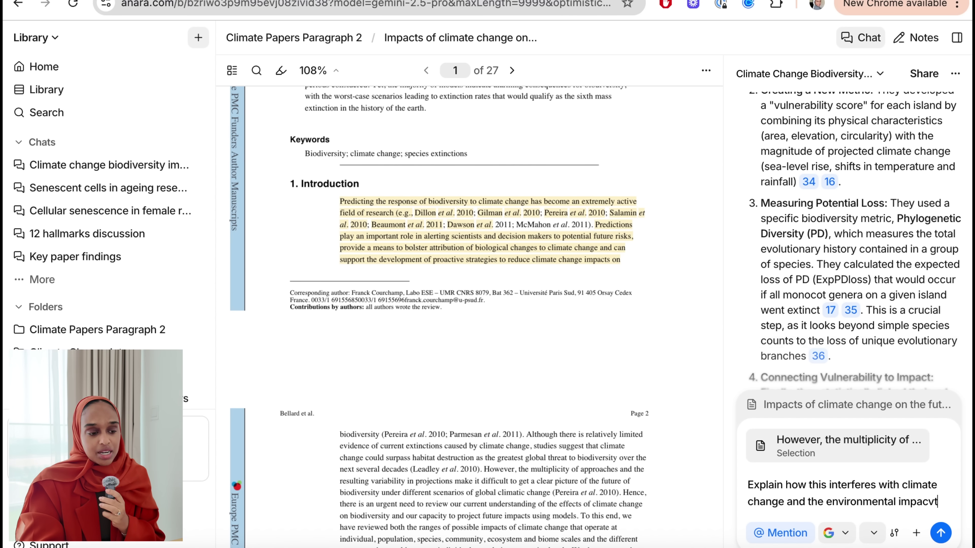
text(nmental impact)
key(Return)
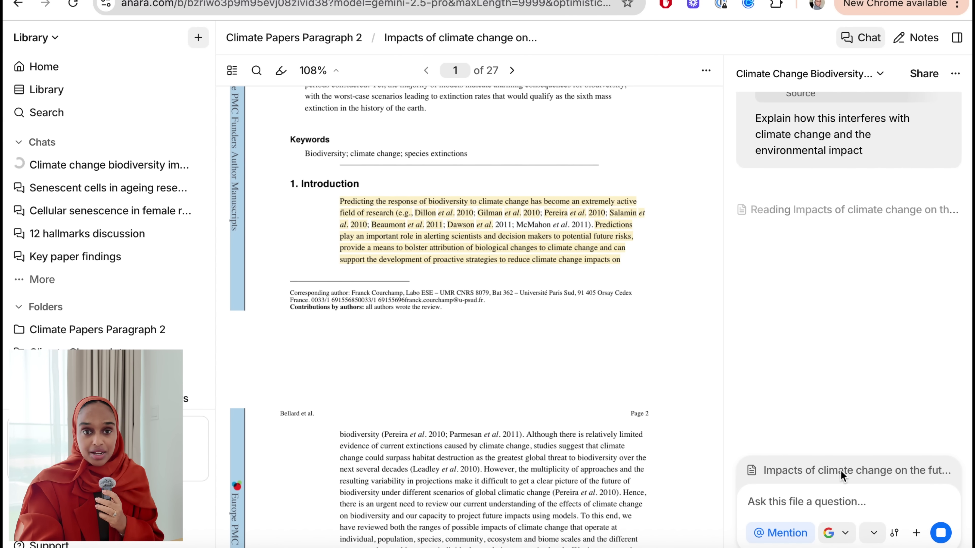
Widen the chat pane and toggle the reasoning details of the environmental impact reply.
drag(721, 310, 562, 320)
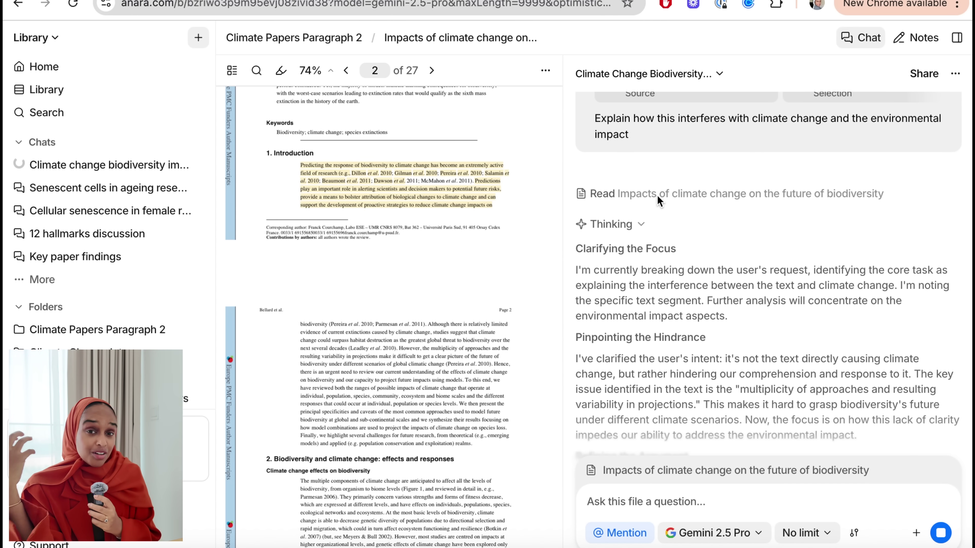
click(637, 227)
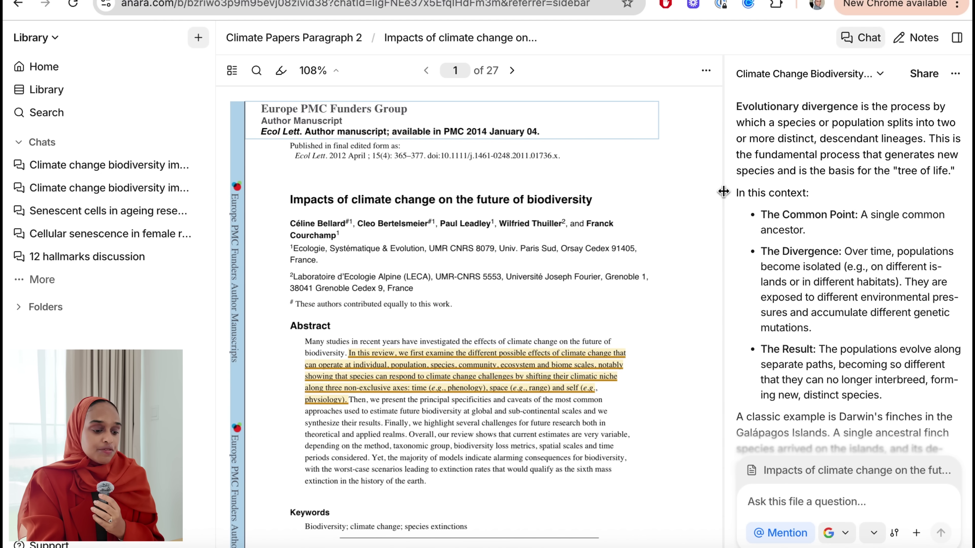
Widen the chat pane again and turn the reply defining divergence into a note beside the chat.
drag(723, 192, 603, 274)
scroll(746, 284, down, 3)
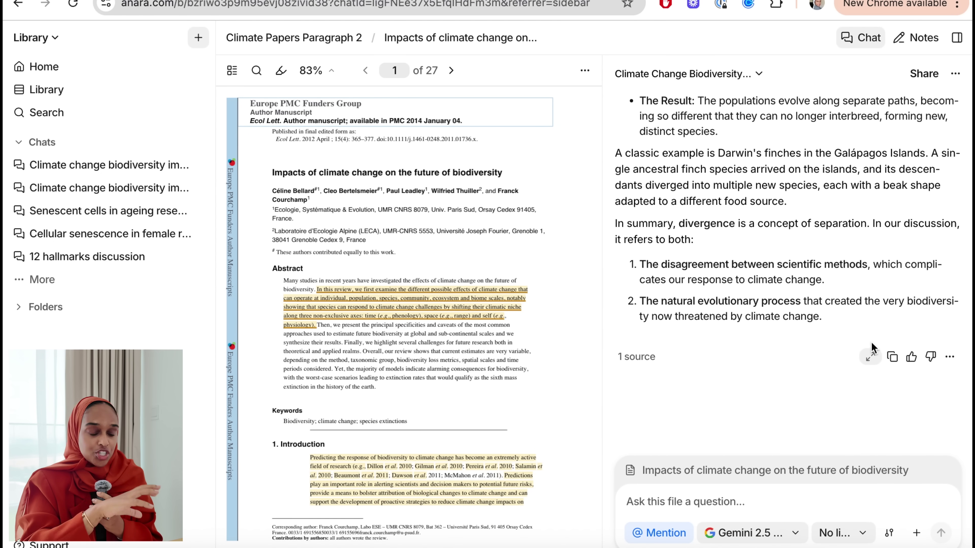
click(870, 357)
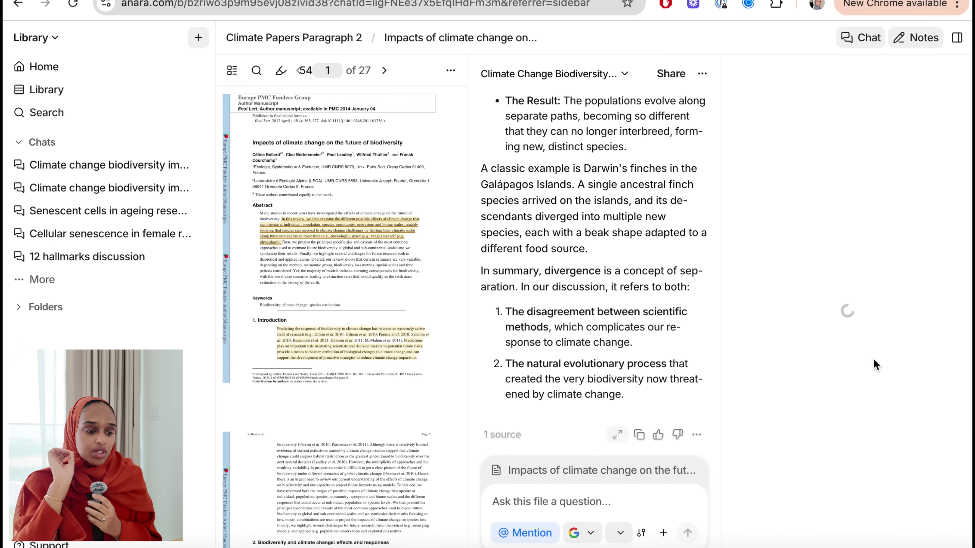
scroll(782, 316, down, 1)
scroll(765, 316, up, 1)
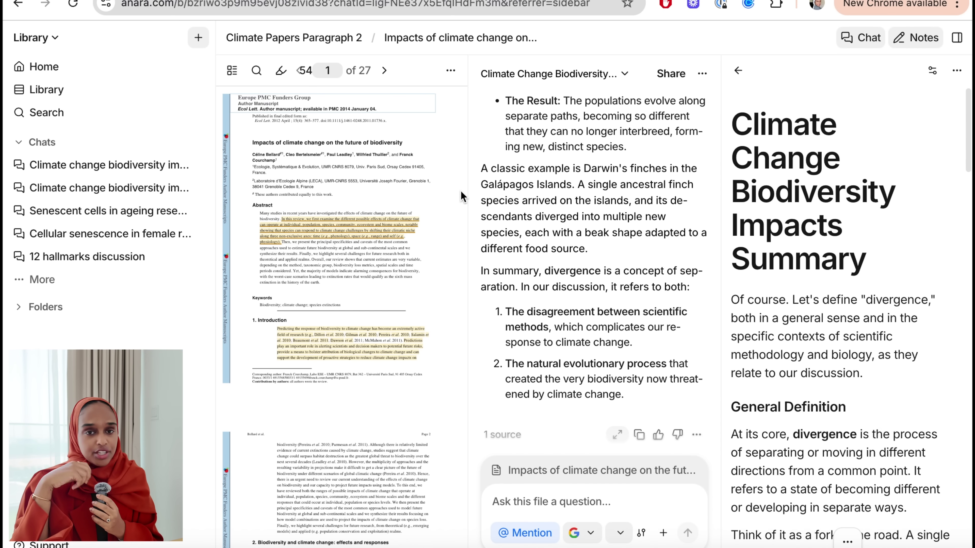
Narrow the paper pane, widen the note pane, and look through the whole "Climate Change Biodiversity Impacts Summary" note.
drag(467, 190, 383, 135)
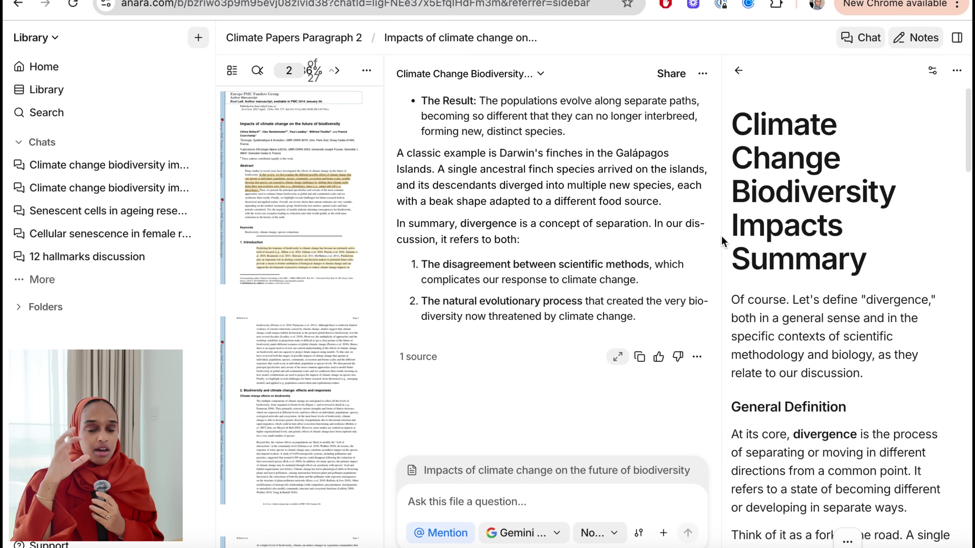
drag(718, 229, 608, 231)
scroll(754, 292, down, 15)
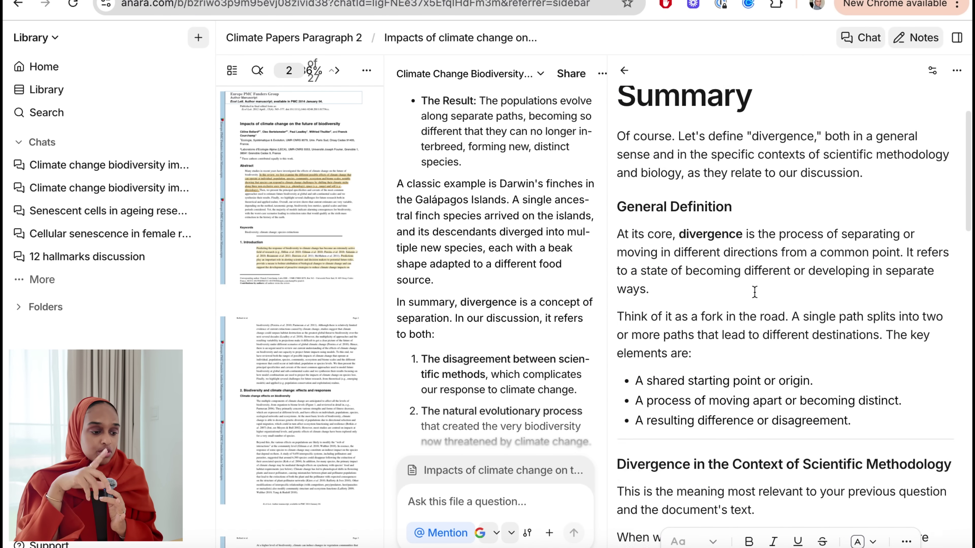
scroll(754, 292, down, 15)
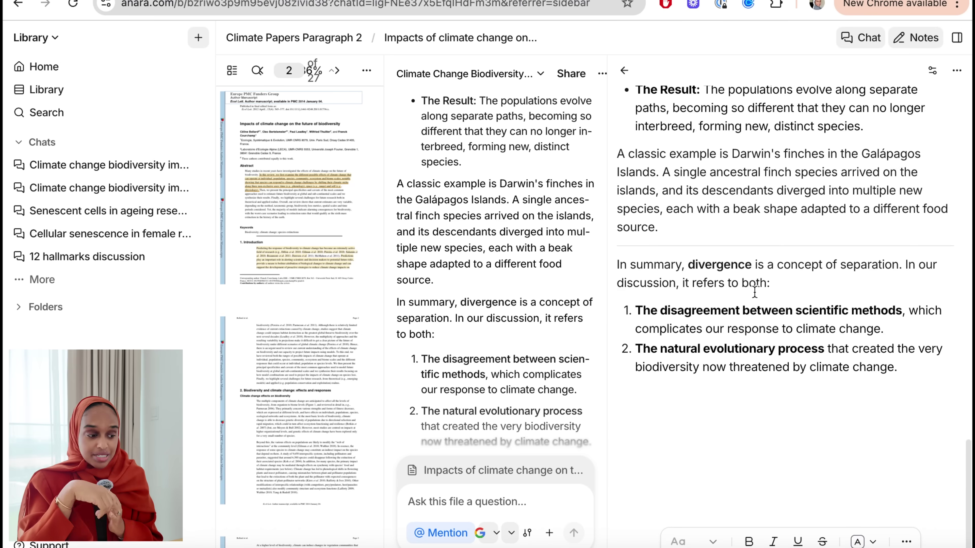
scroll(754, 292, up, 20)
Check the note's additional formatting options and edit the end of the first General Definition paragraph, just before the full stop.
click(760, 196)
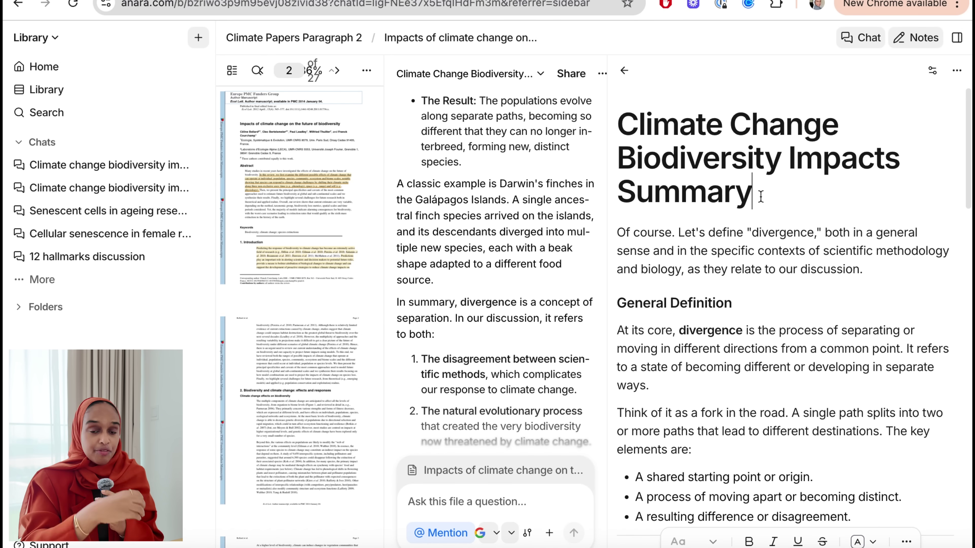
scroll(817, 292, down, 3)
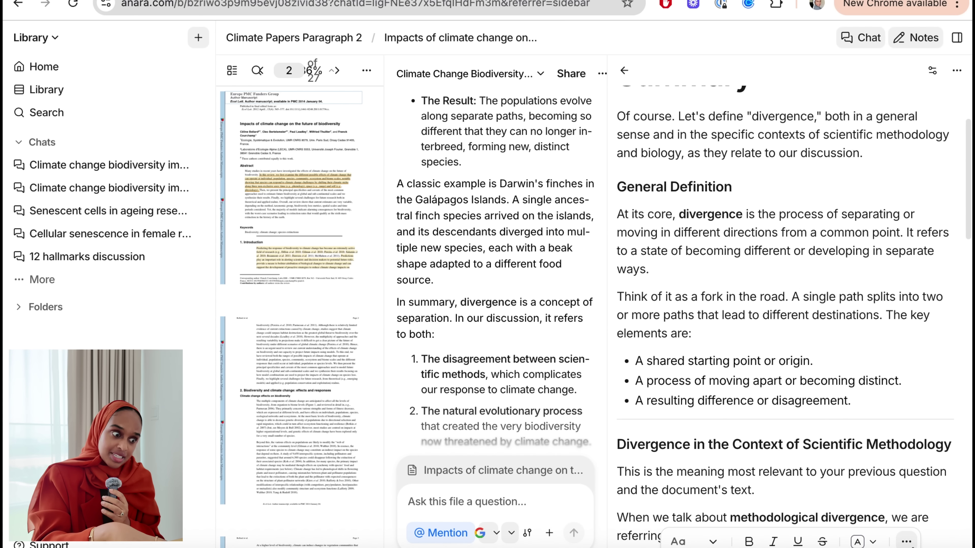
click(906, 541)
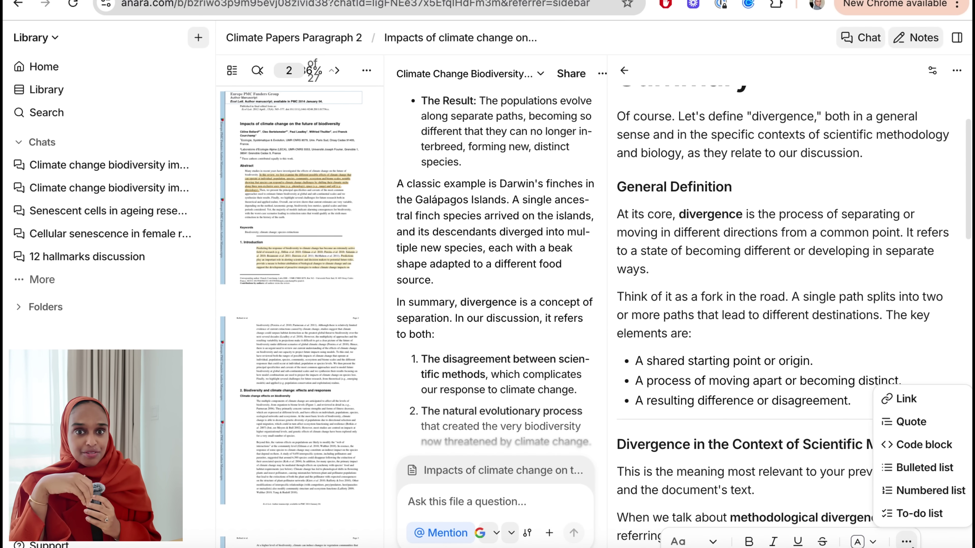
click(906, 541)
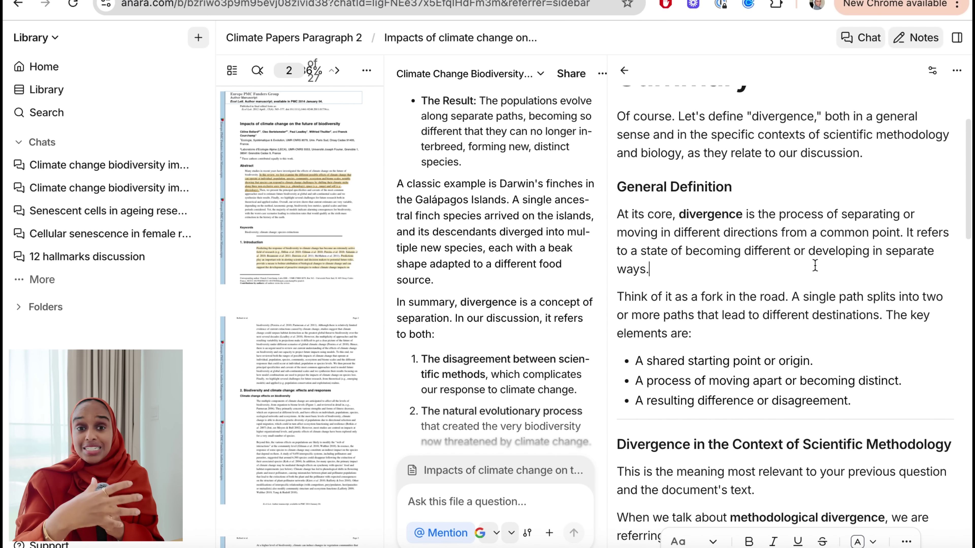
click(764, 268)
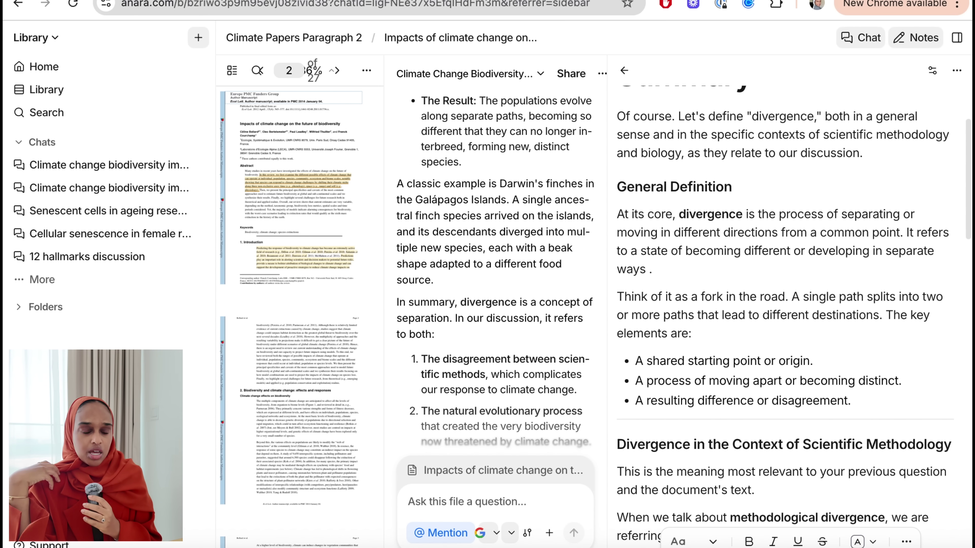
key(BackSpace)
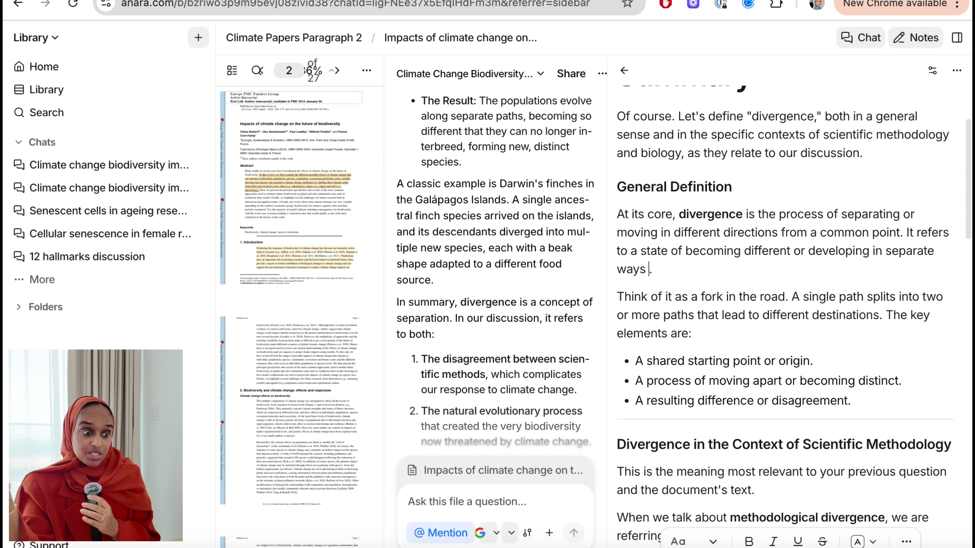
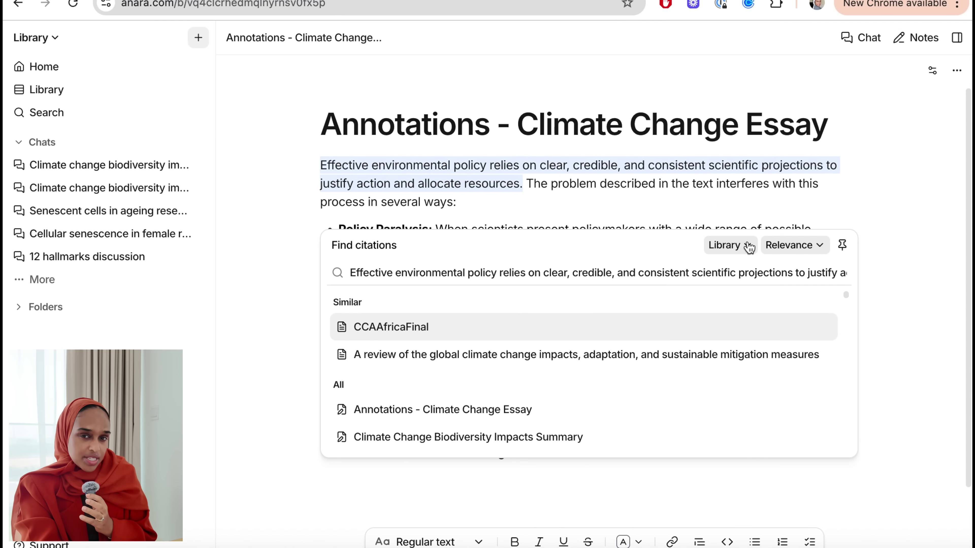
Search online for citations for the essay note's opening sentence and cite "Prediction, precaution, and policy under global change".
click(752, 292)
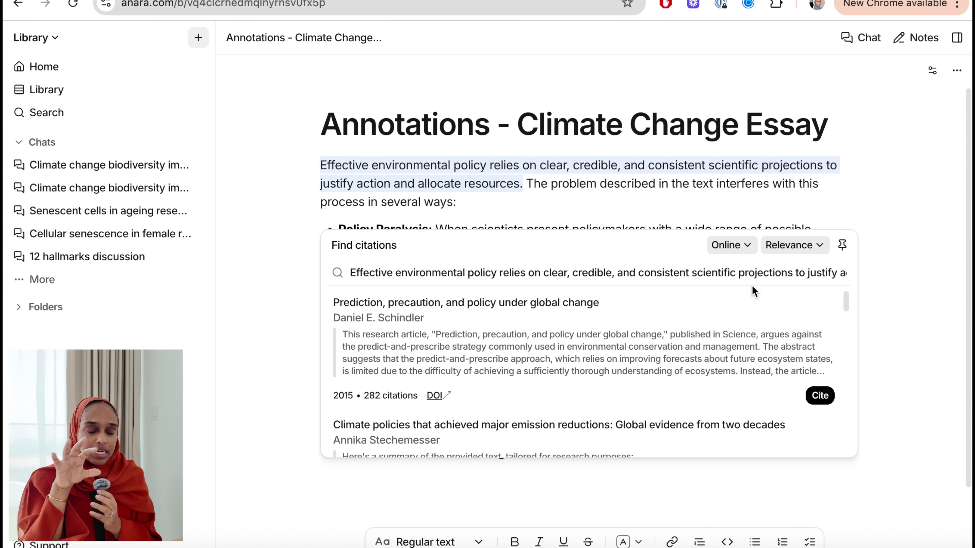
scroll(714, 342, down, 5)
scroll(712, 341, down, 5)
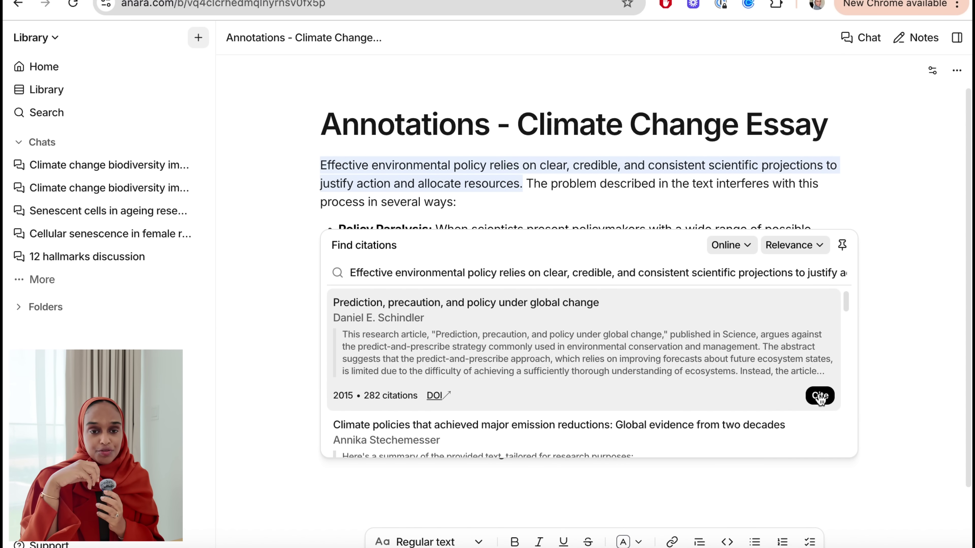
click(820, 396)
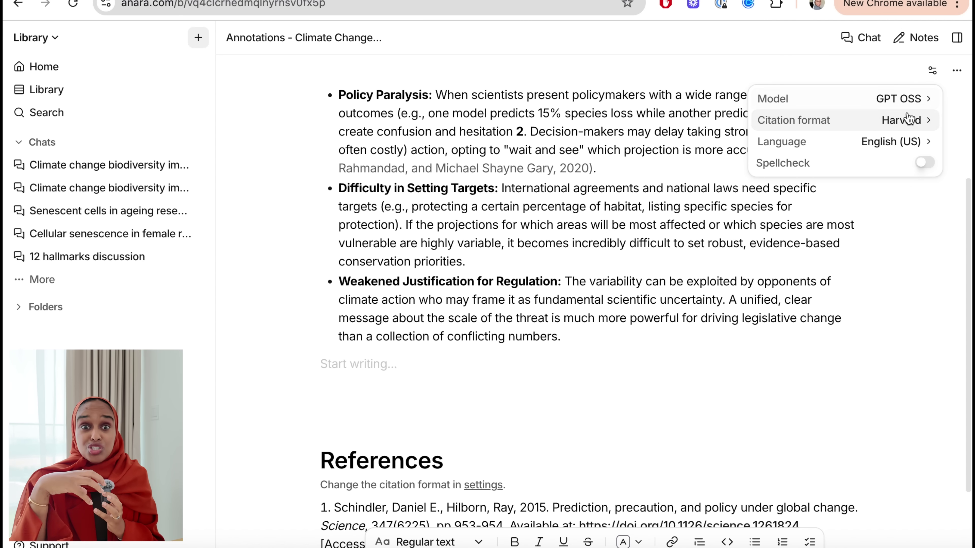
Look at the citation format and model choices in the essay note's settings.
mouse_move(910, 119)
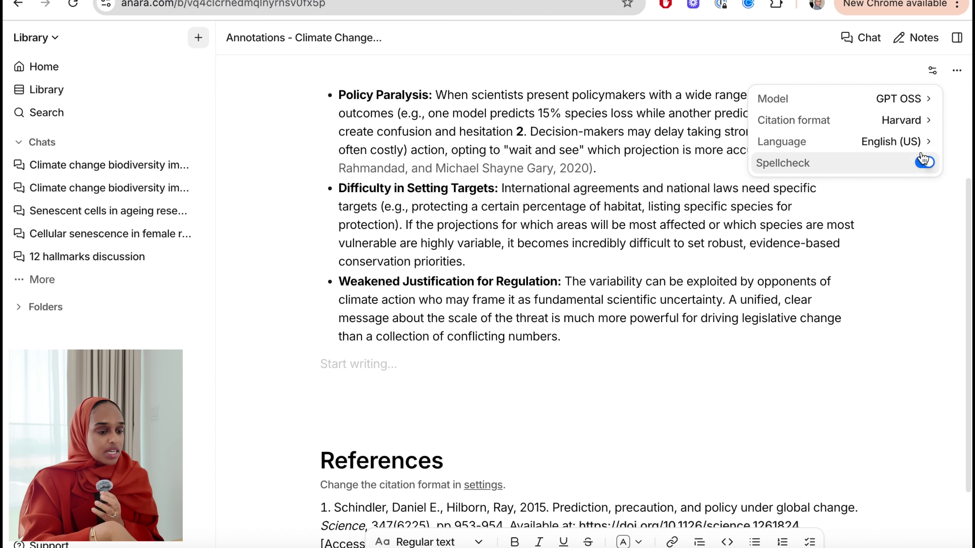
mouse_move(913, 102)
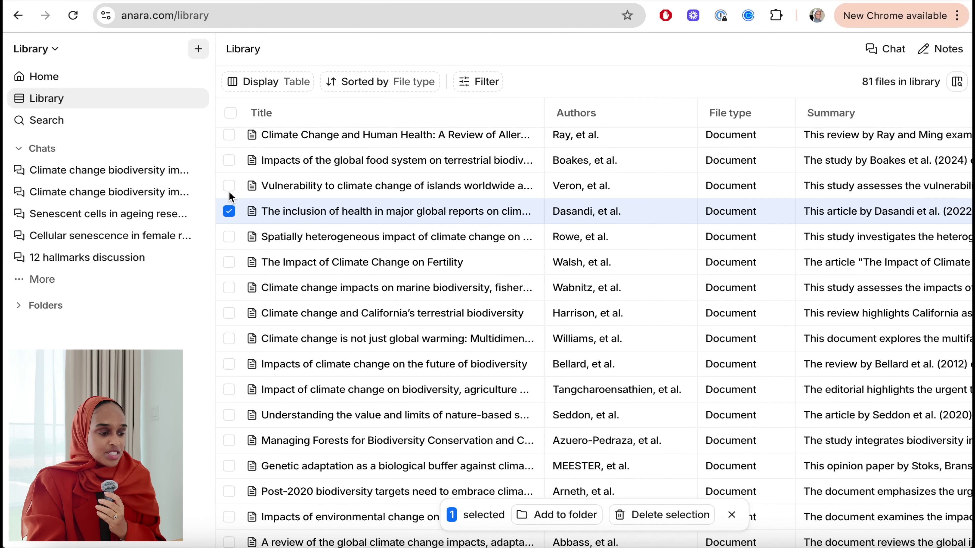
Select the six adjacent library papers from the global food system study to the marine biodiversity study and add them to the "Climate Papers Paragraph 2" folder.
click(229, 186)
click(228, 237)
click(229, 262)
click(229, 288)
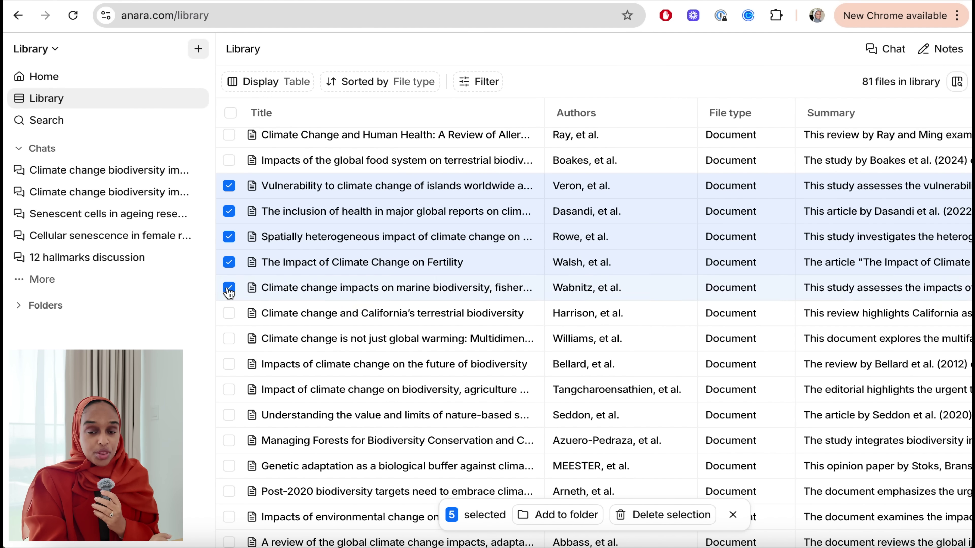
click(229, 161)
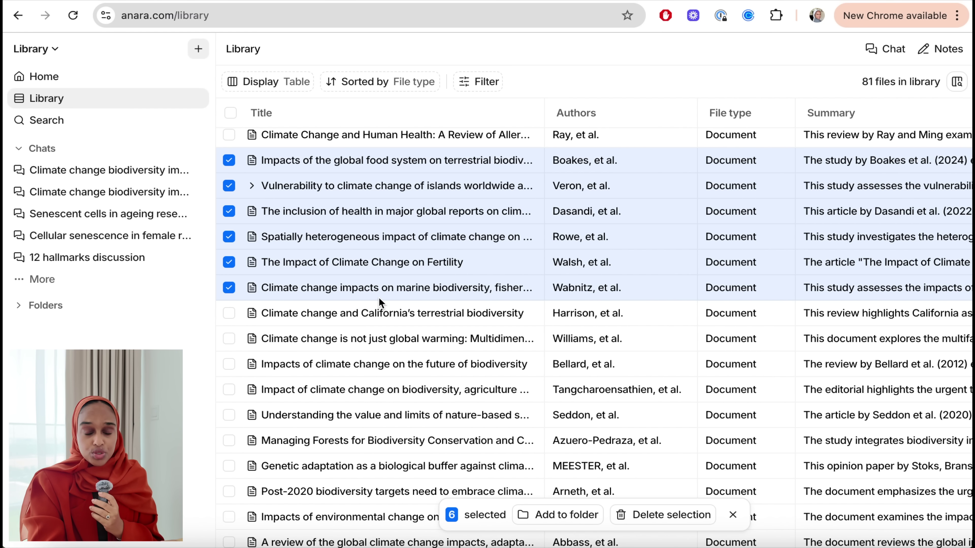
click(575, 514)
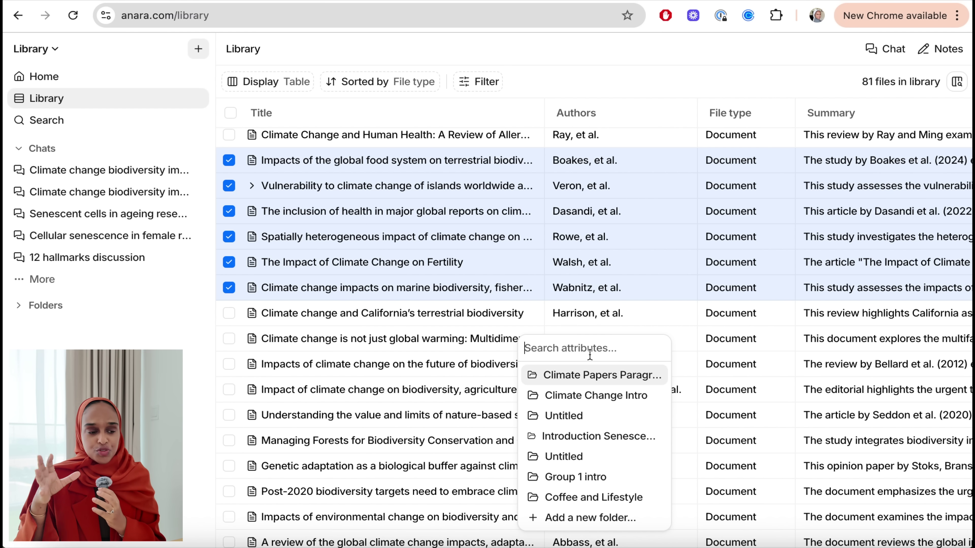
click(591, 376)
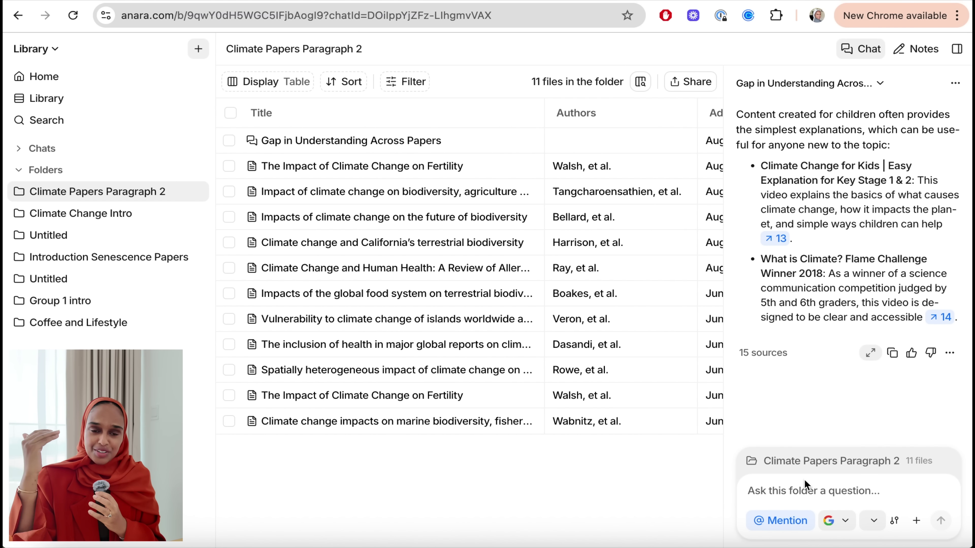
Start a new chat for the "Climate Papers Paragraph 2" folder, adjust the chat width and check the paper table's columns.
drag(721, 440, 538, 456)
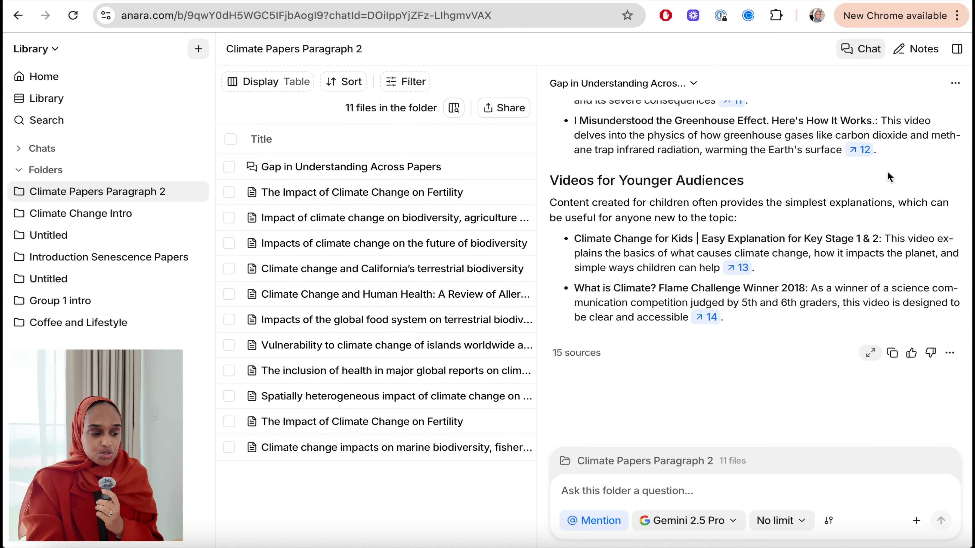
click(955, 83)
click(936, 107)
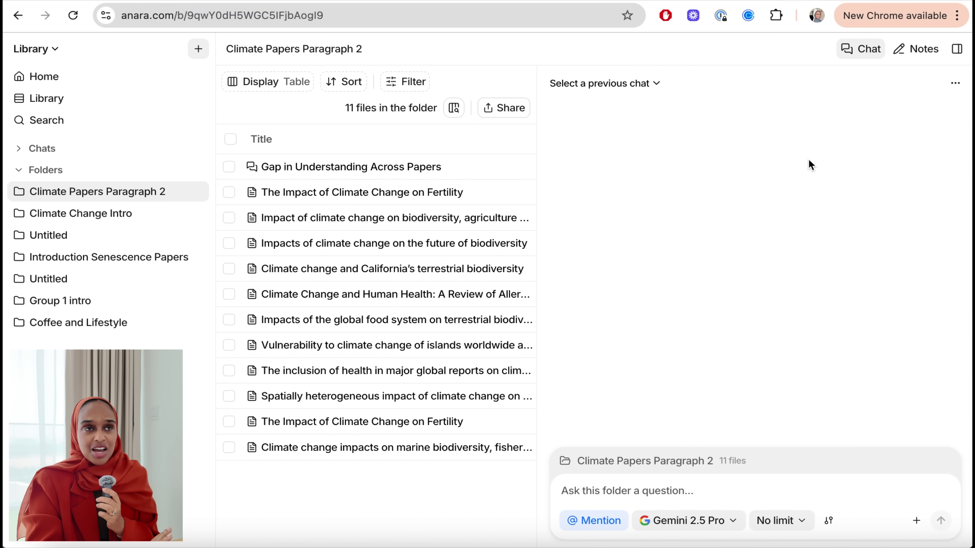
drag(538, 145, 645, 132)
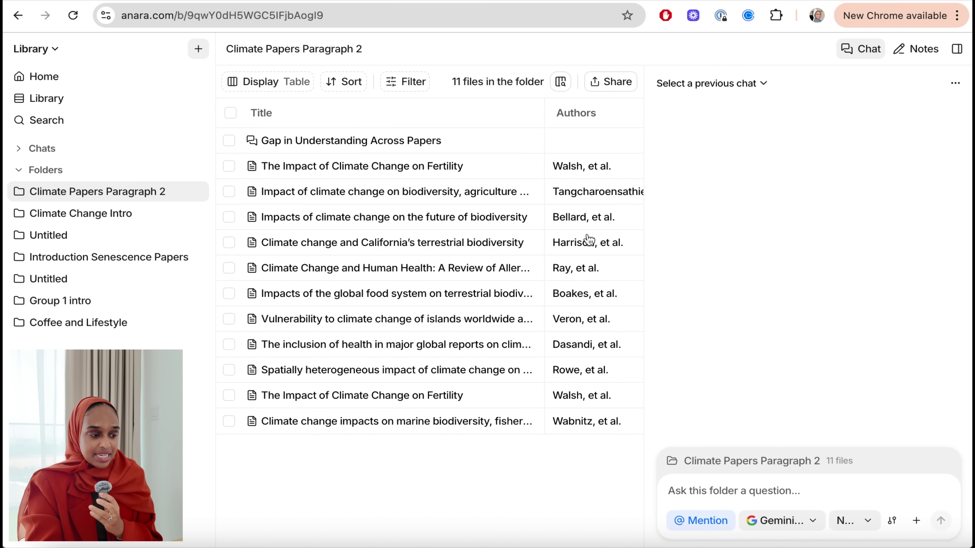
scroll(589, 240, right, 5)
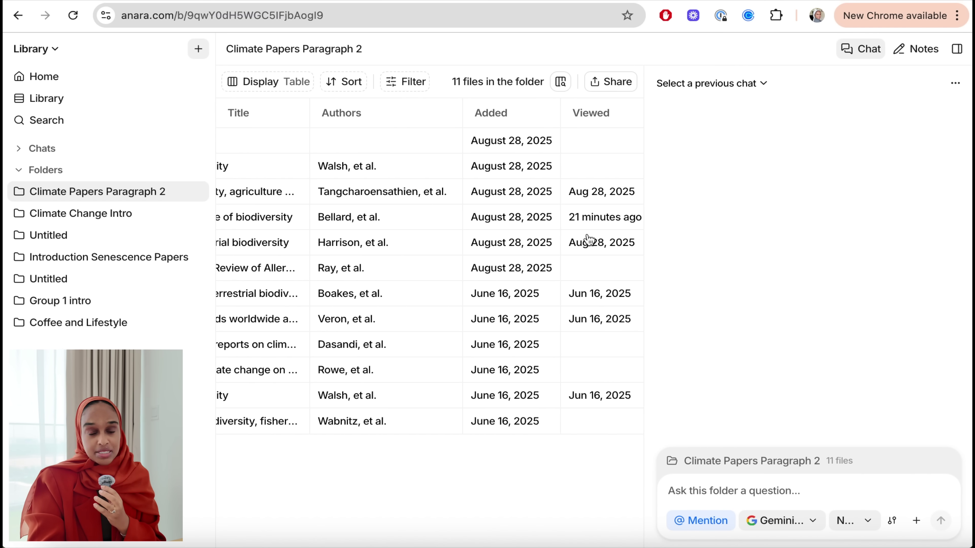
scroll(589, 240, left, 5)
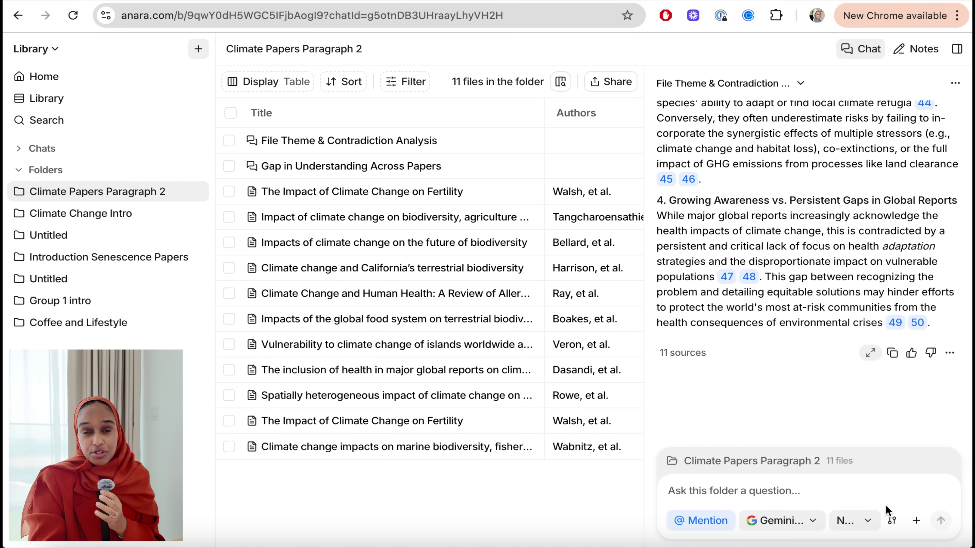
Widen the folder chat and read the literature review outline from the Marine Systems section through to its conclusion.
click(915, 521)
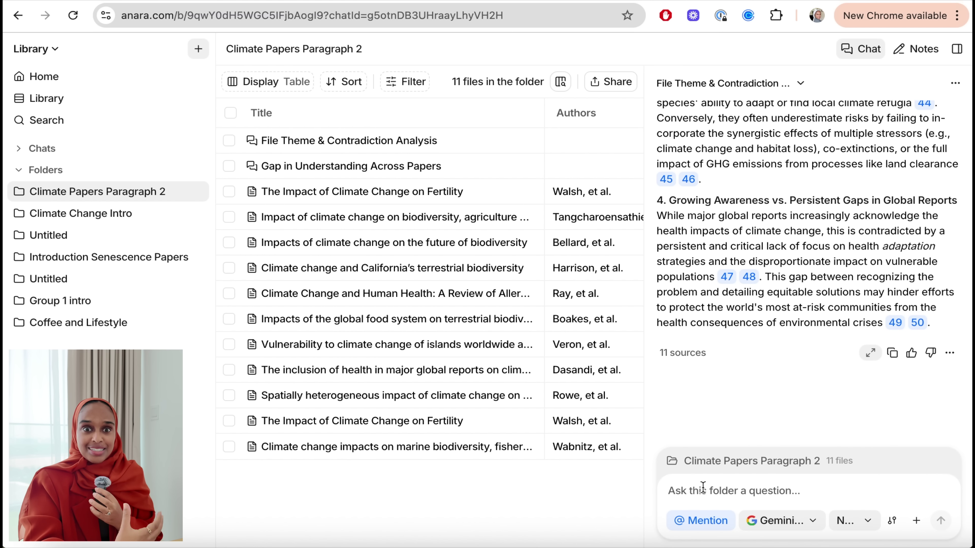
drag(644, 440, 409, 457)
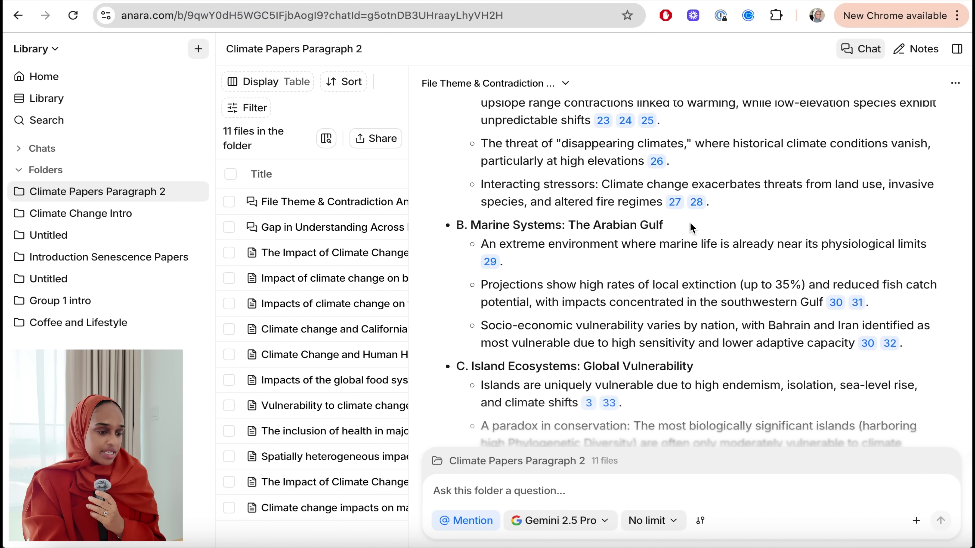
scroll(690, 222, down, 6)
scroll(690, 221, down, 10)
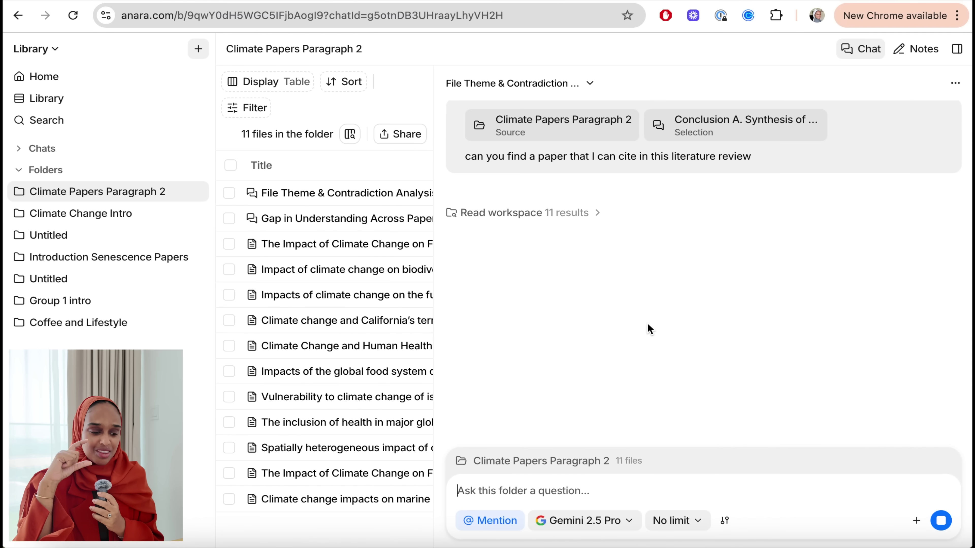
Review the outline's Conclusion section above the request for a paper to cite in the literature review.
scroll(647, 323, up, 8)
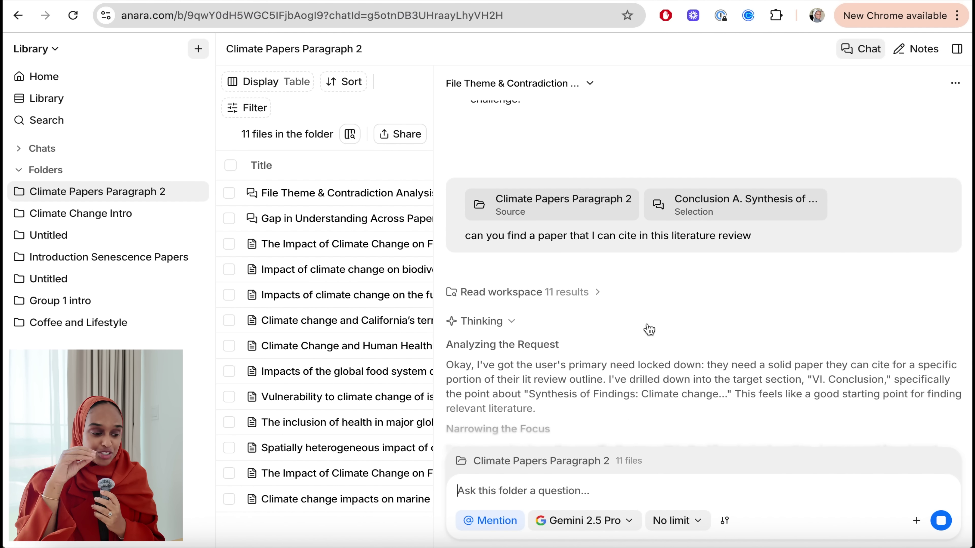
scroll(659, 294, up, 4)
scroll(659, 294, up, 5)
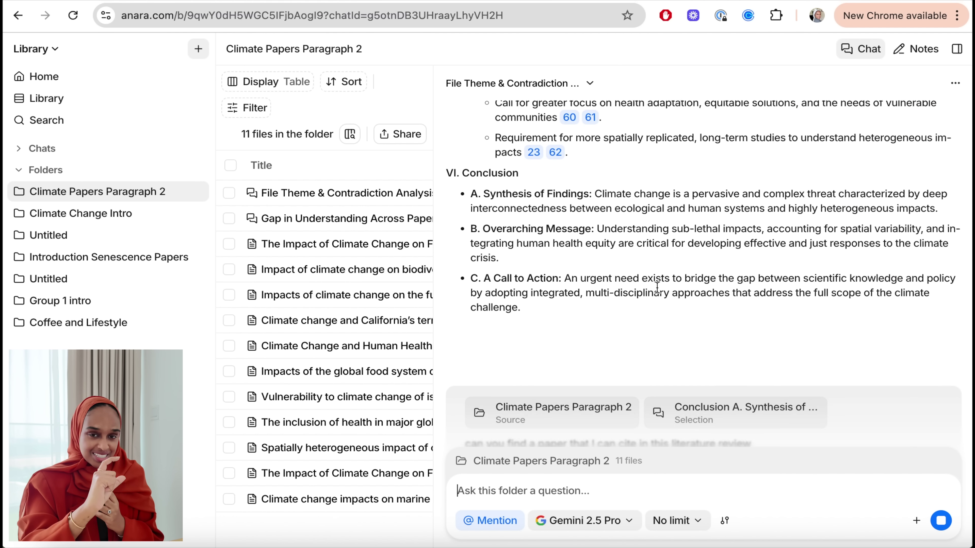
scroll(658, 287, down, 10)
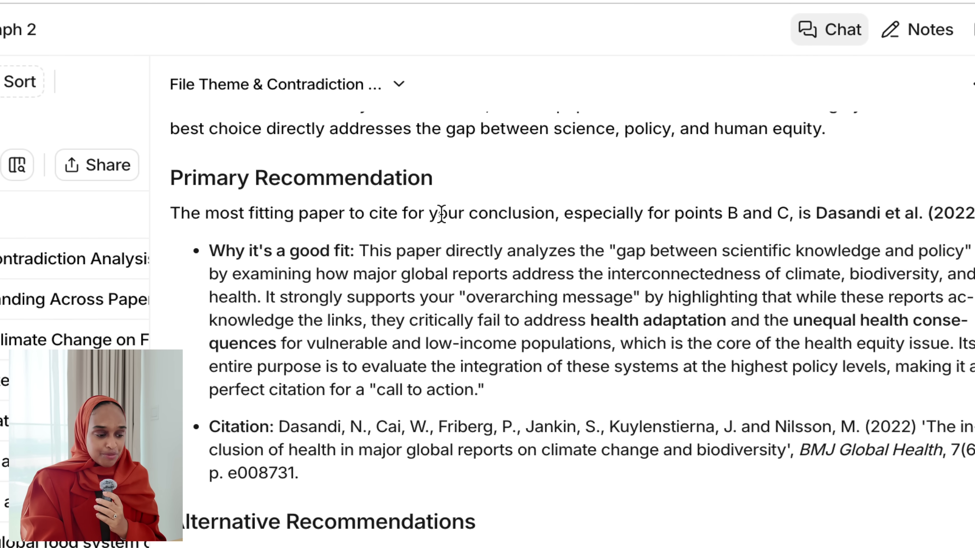
Examine the reply's primary and alternative citation recommendations, including why each paper fits the conclusion and its full reference.
drag(437, 209, 446, 292)
click(502, 263)
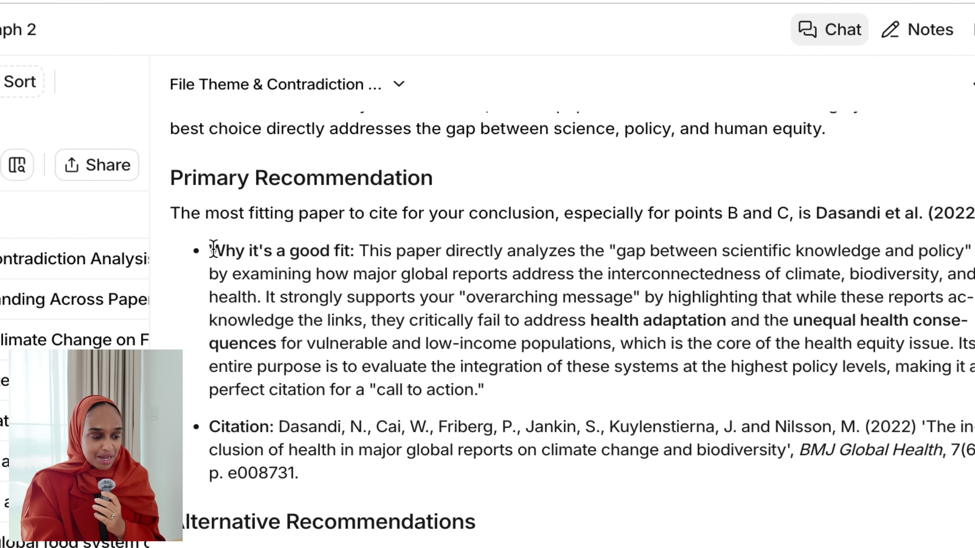
scroll(213, 250, down, 10)
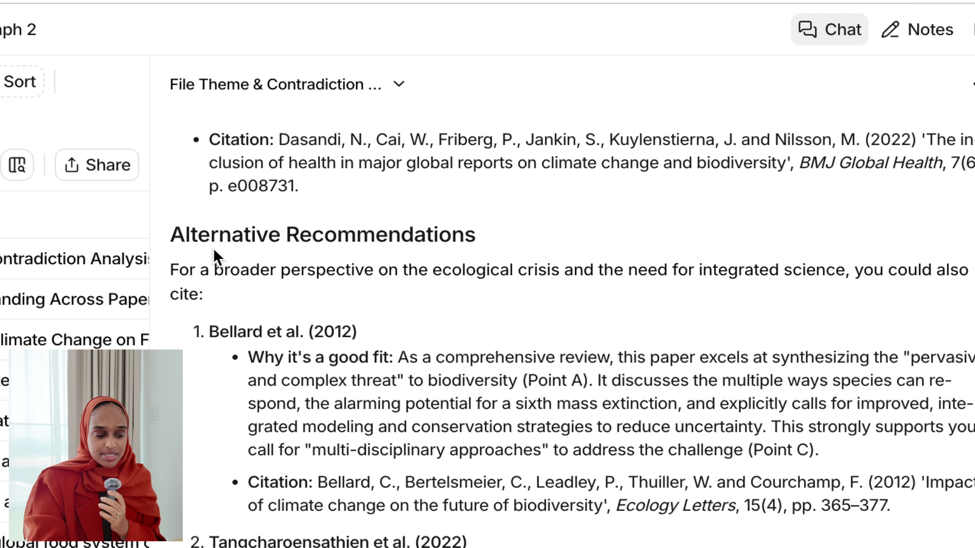
scroll(216, 256, down, 5)
scroll(213, 249, up, 8)
scroll(214, 250, up, 5)
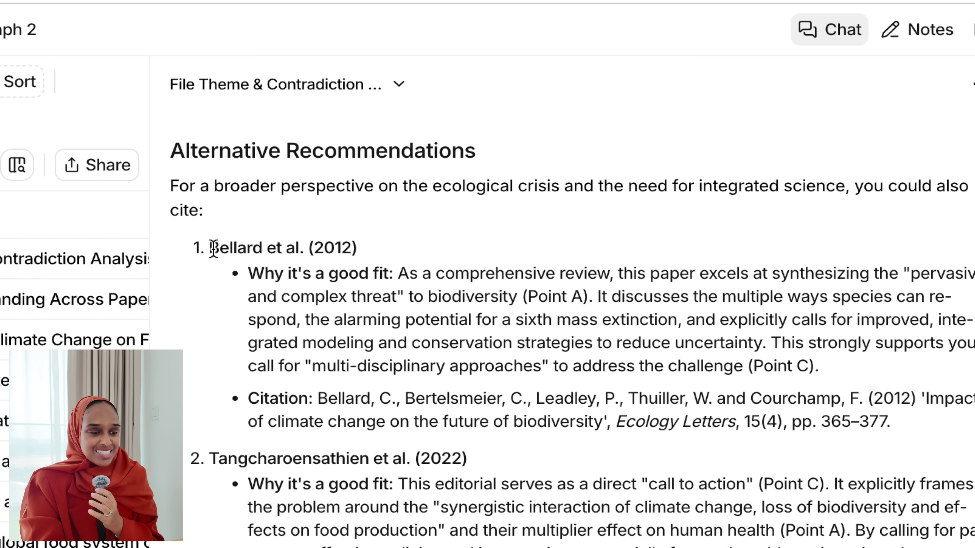
scroll(179, 205, up, 1)
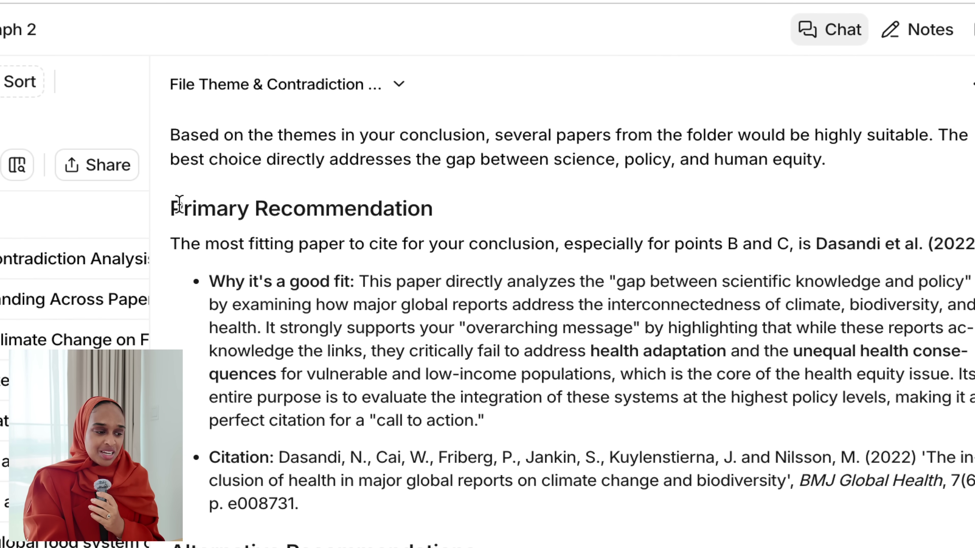
drag(178, 301, 309, 507)
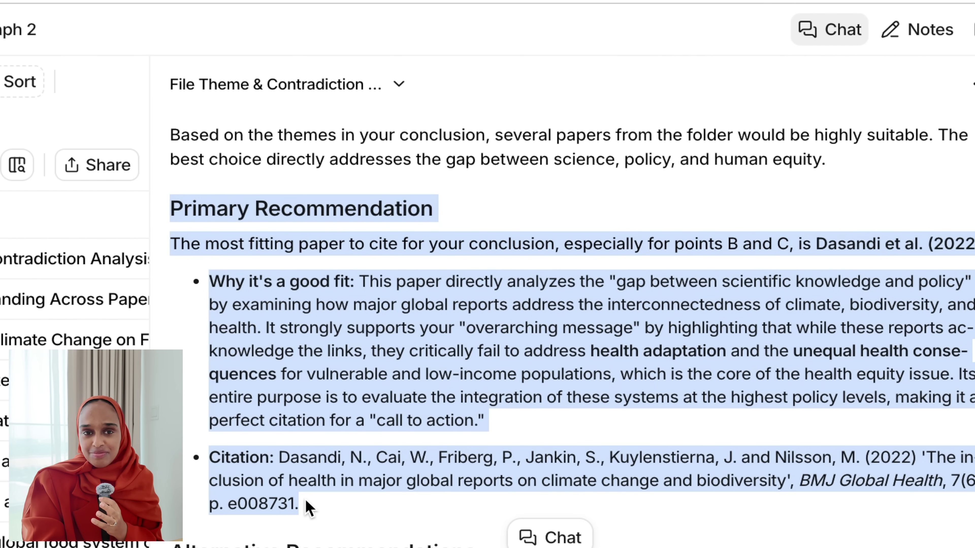
click(309, 507)
scroll(394, 498, down, 10)
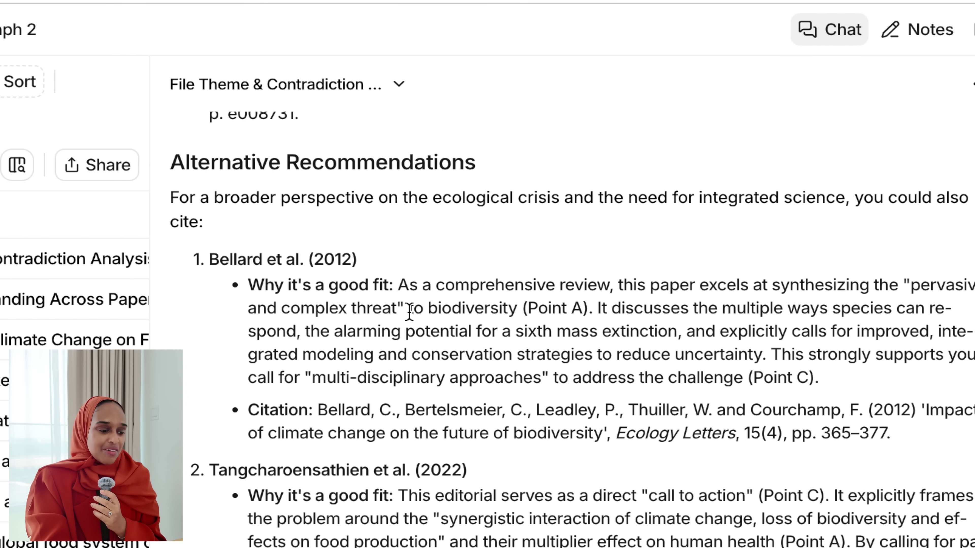